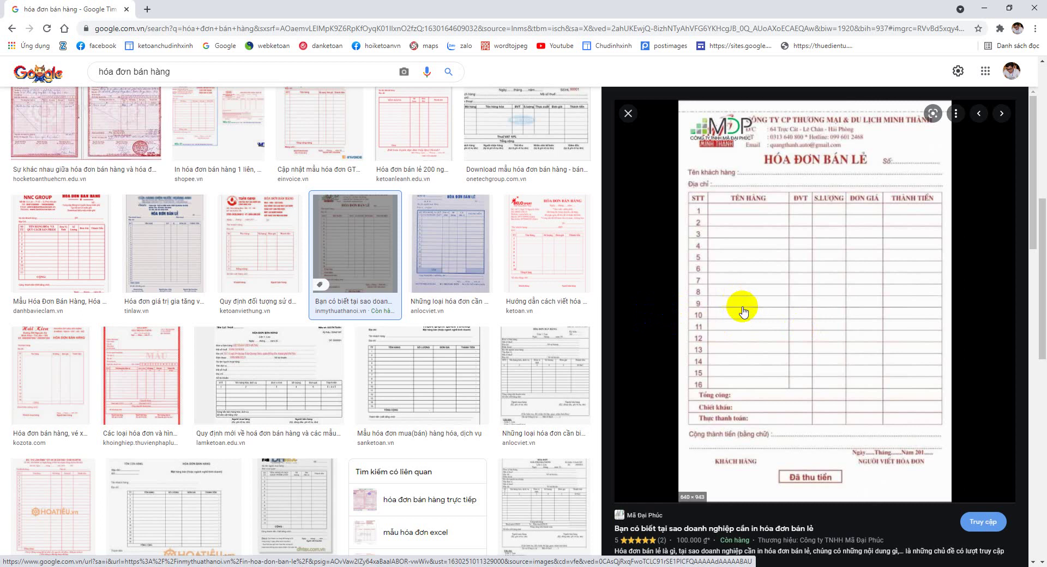
Browse the image results for "hóa đơn bán hàng" and preview several sample sales invoices to compare their layouts
{"action": "scroll", "coordinate": [519, 316], "scroll_direction": "up", "scroll_amount": 3}
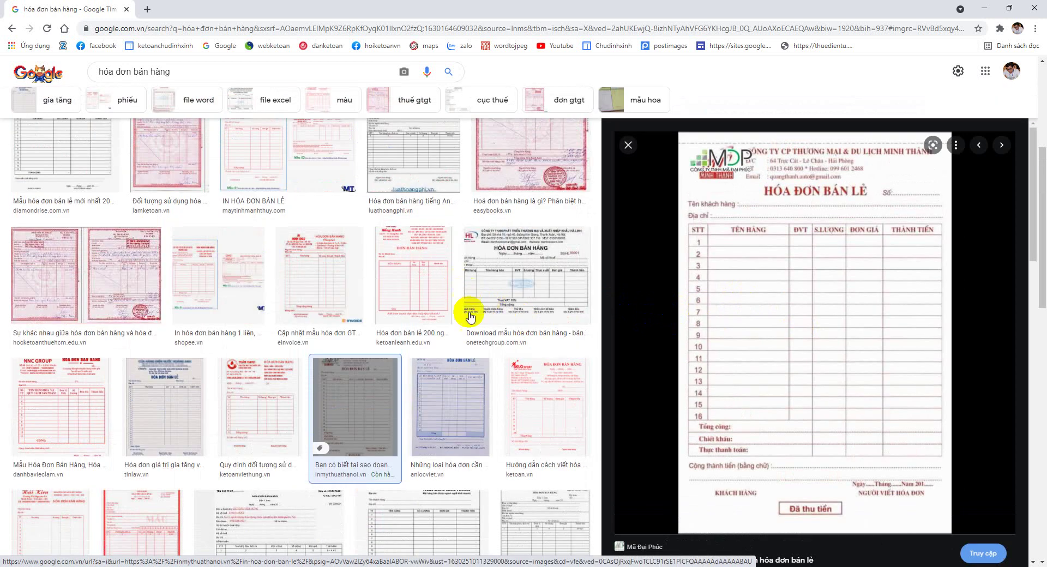
{"action": "scroll", "coordinate": [474, 309], "scroll_direction": "up", "scroll_amount": 2}
{"action": "left_click", "coordinate": [196, 256]}
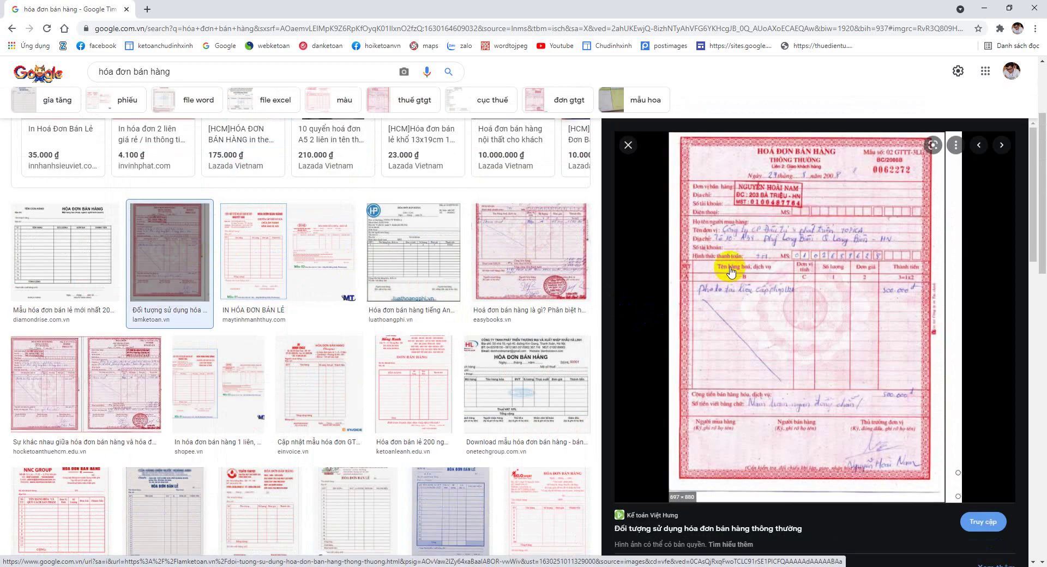
{"action": "scroll", "coordinate": [415, 389], "scroll_direction": "down", "scroll_amount": 4}
{"action": "scroll", "coordinate": [414, 390], "scroll_direction": "down", "scroll_amount": 3}
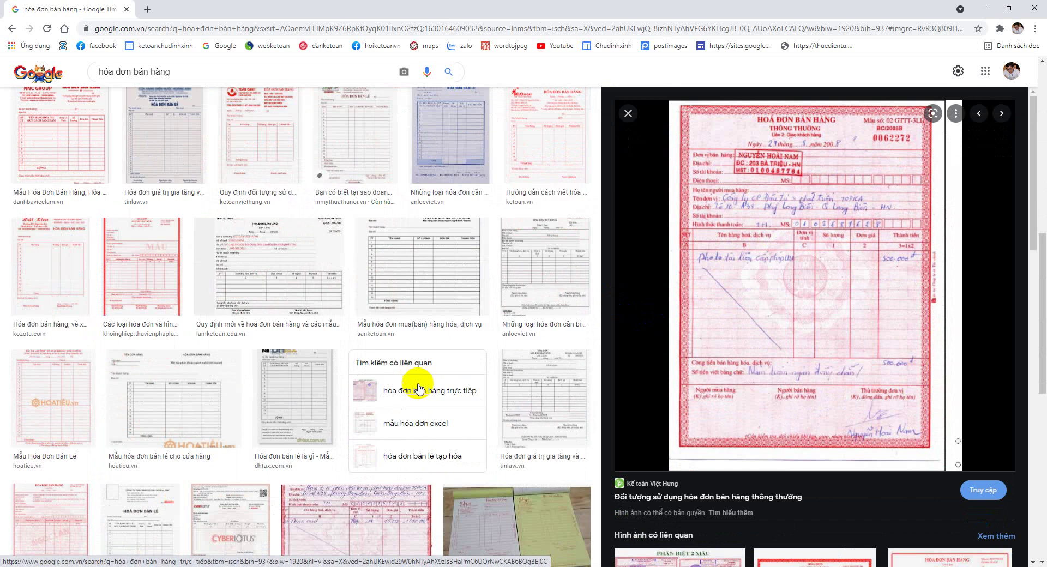
{"action": "left_click", "coordinate": [457, 167]}
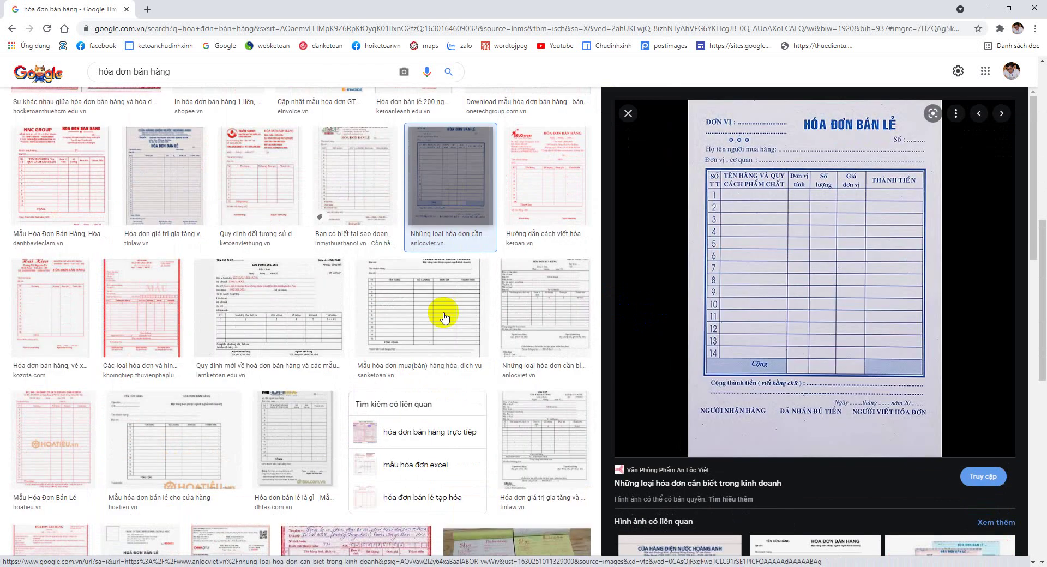
{"action": "left_click", "coordinate": [61, 310]}
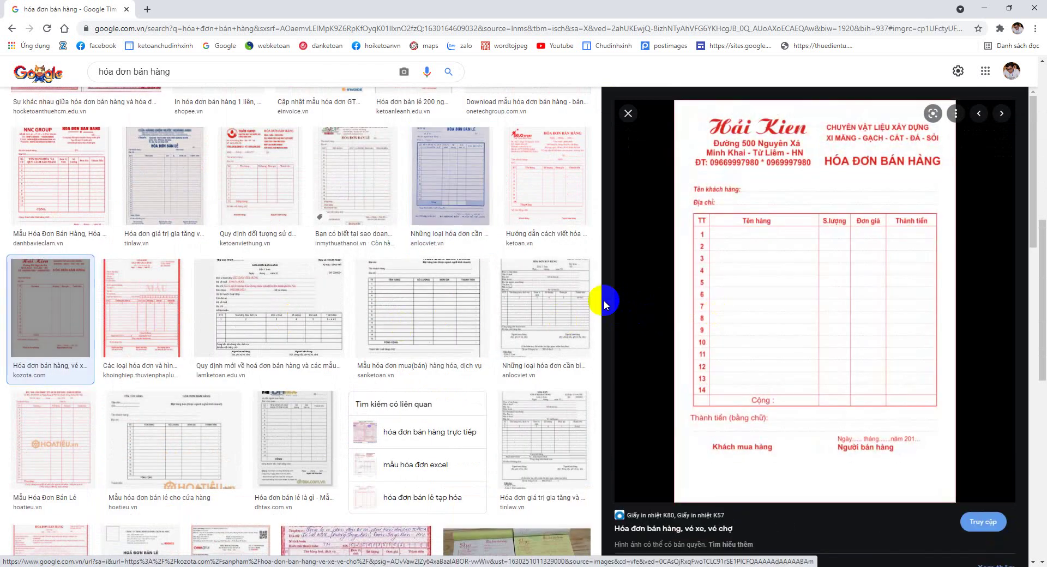
{"action": "scroll", "coordinate": [474, 331], "scroll_direction": "down", "scroll_amount": 2}
{"action": "scroll", "coordinate": [475, 331], "scroll_direction": "down", "scroll_amount": 3}
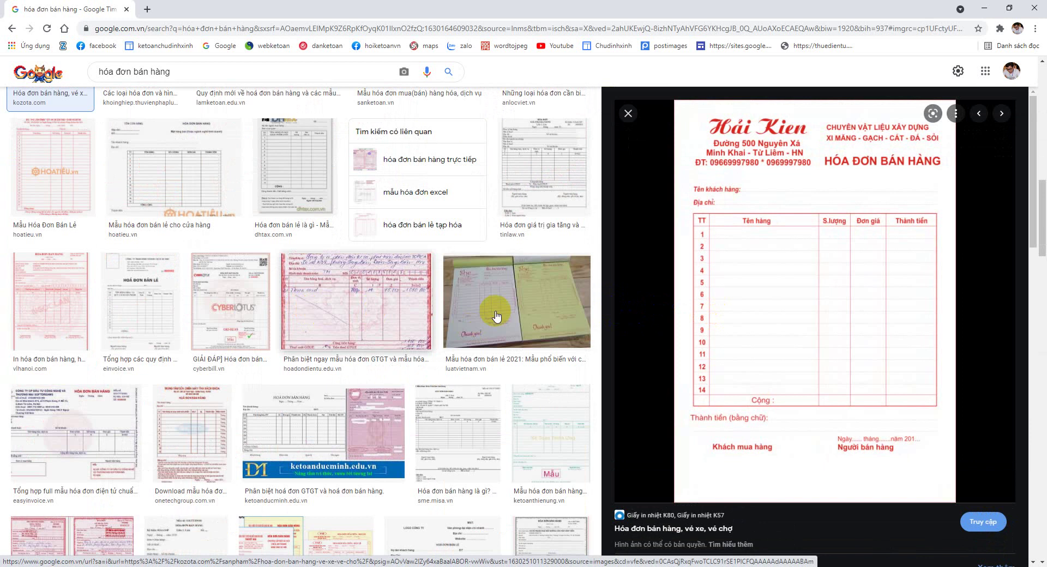
{"action": "left_click", "coordinate": [61, 301]}
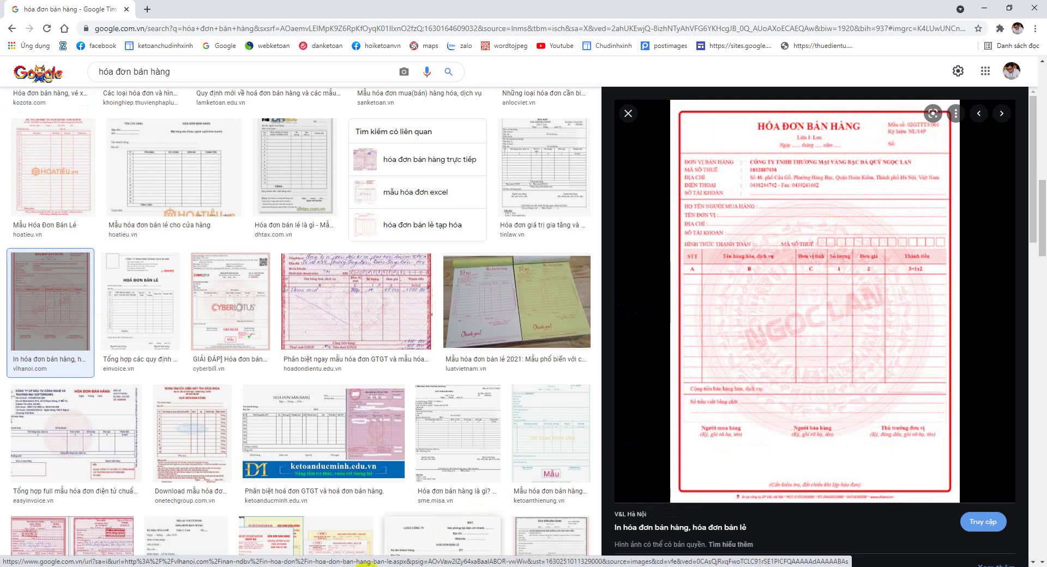
Switch to the Word document and review the direct-method VAT section and the rate rules above it
{"action": "left_click", "coordinate": [337, 560]}
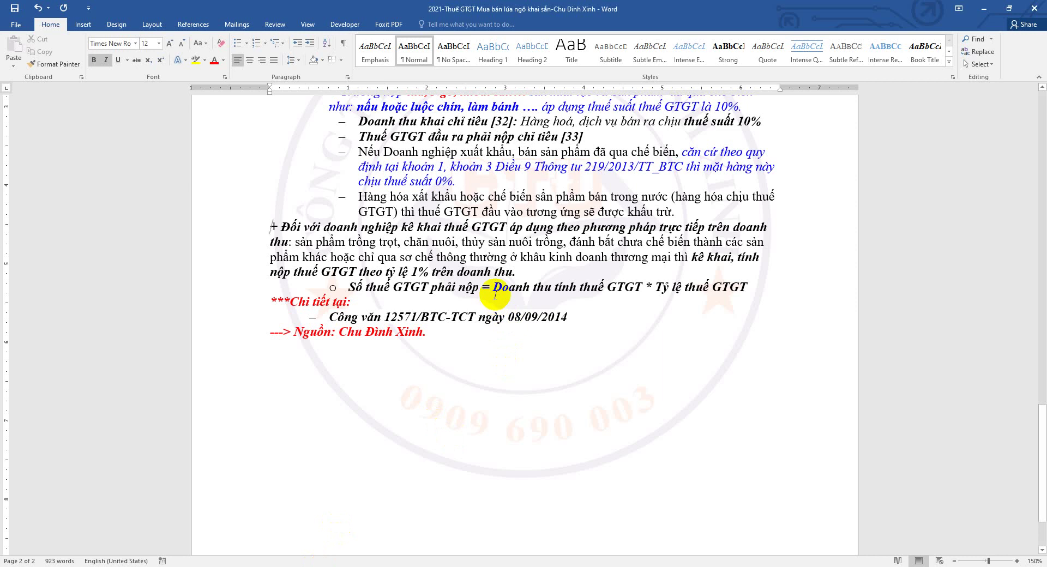
{"action": "scroll", "coordinate": [495, 295], "scroll_direction": "up", "scroll_amount": 2}
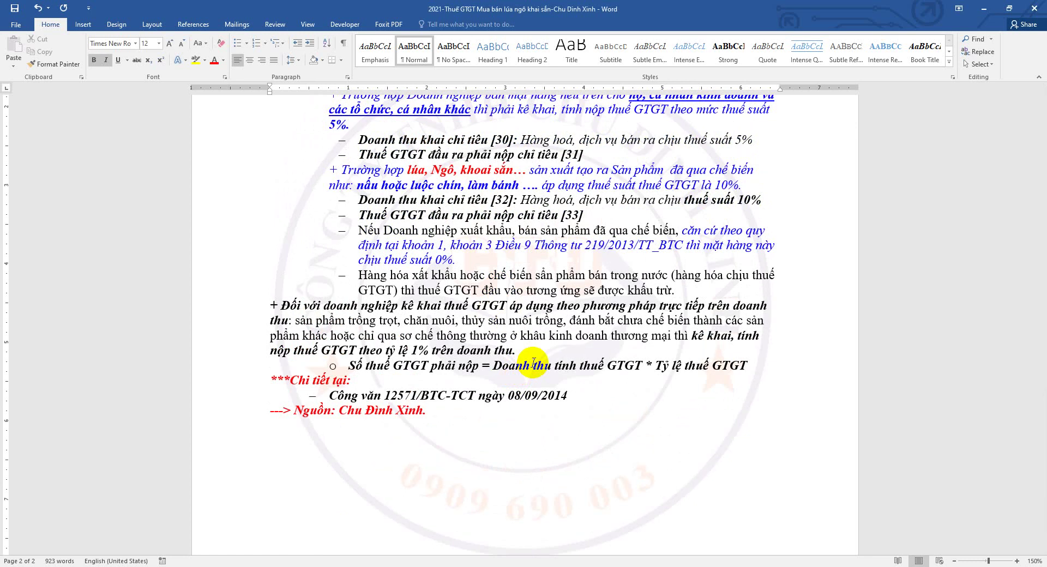
{"action": "scroll", "coordinate": [530, 335], "scroll_direction": "up", "scroll_amount": 5}
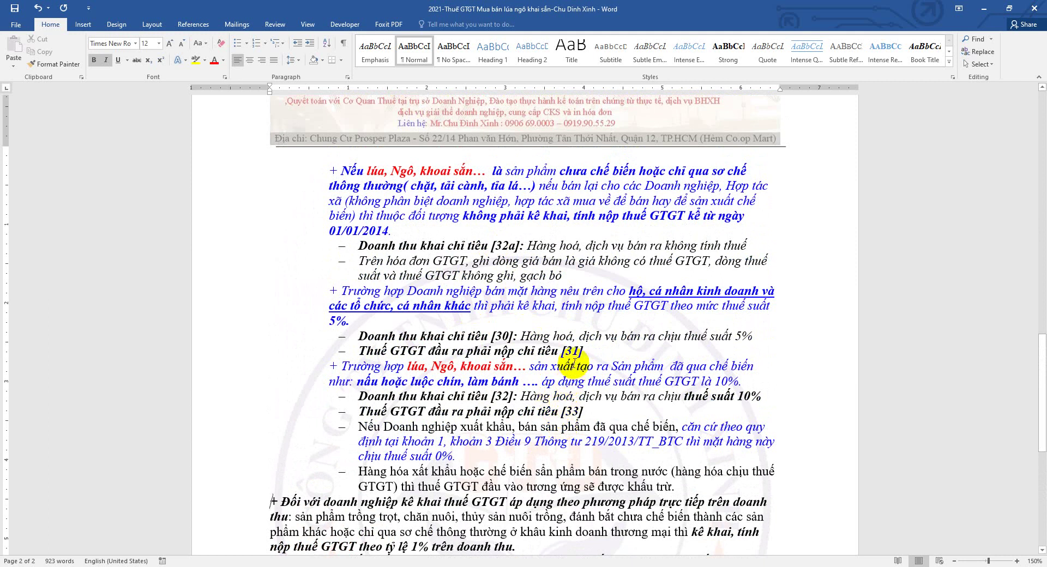
Switch to the Excel workbook and examine the self-grown produce sales rows and the "Không chịu thuế" column
{"action": "left_click", "coordinate": [397, 564]}
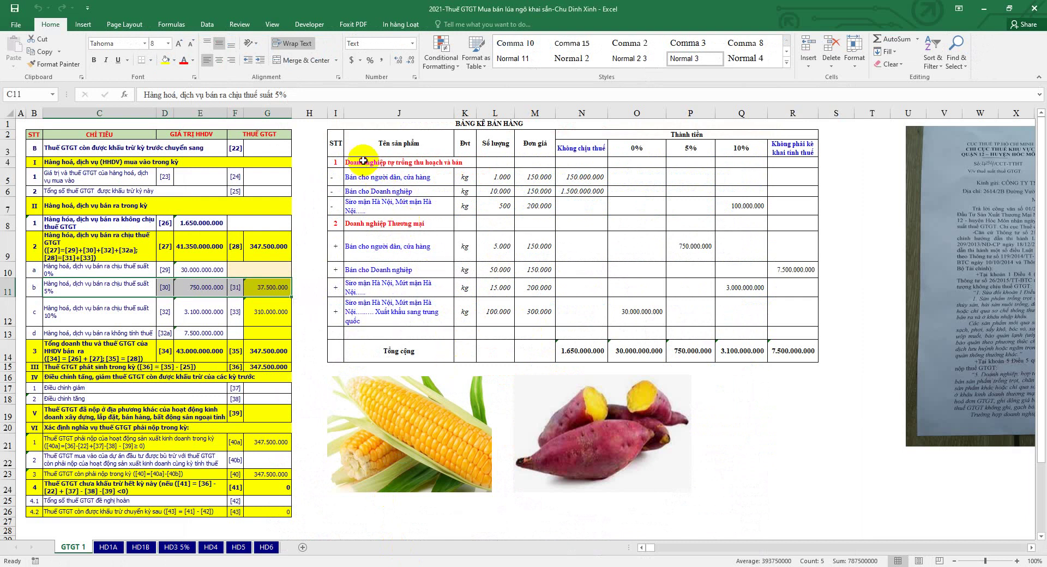
{"action": "left_click", "coordinate": [363, 161]}
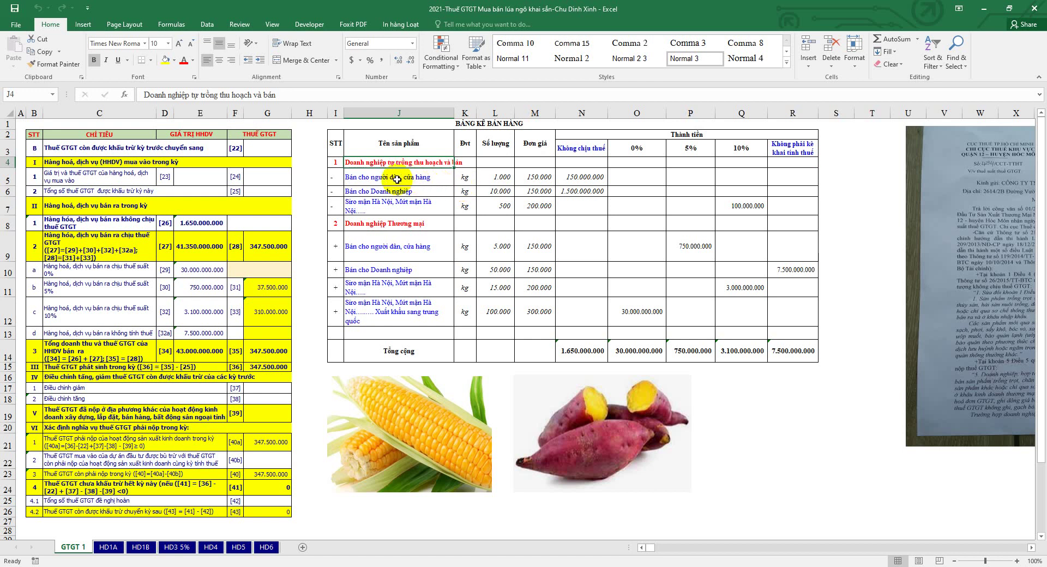
{"action": "left_click_drag", "start_coordinate": [397, 181], "coordinate": [573, 182]}
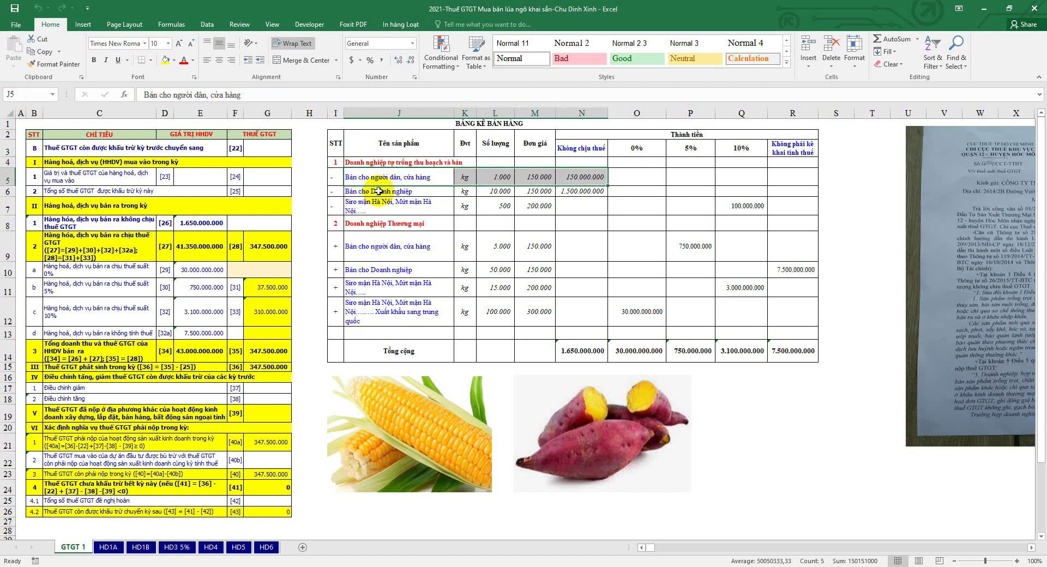
{"action": "left_click_drag", "start_coordinate": [384, 191], "coordinate": [569, 351]}
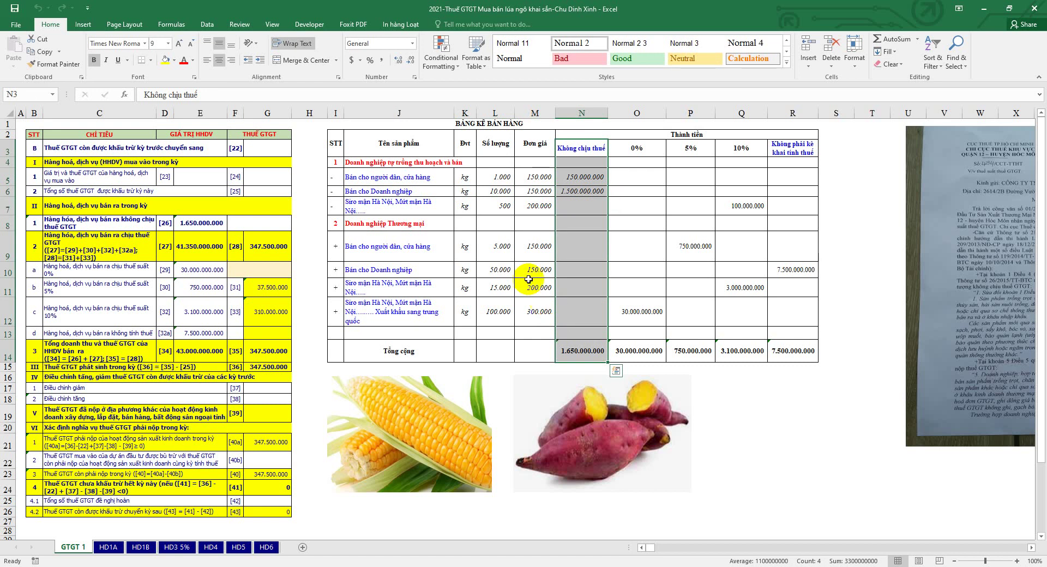
Replace the plum product names in cell J7 with "Ngô luộc, khoai luộc, bánh gạo"
{"action": "left_click", "coordinate": [397, 201]}
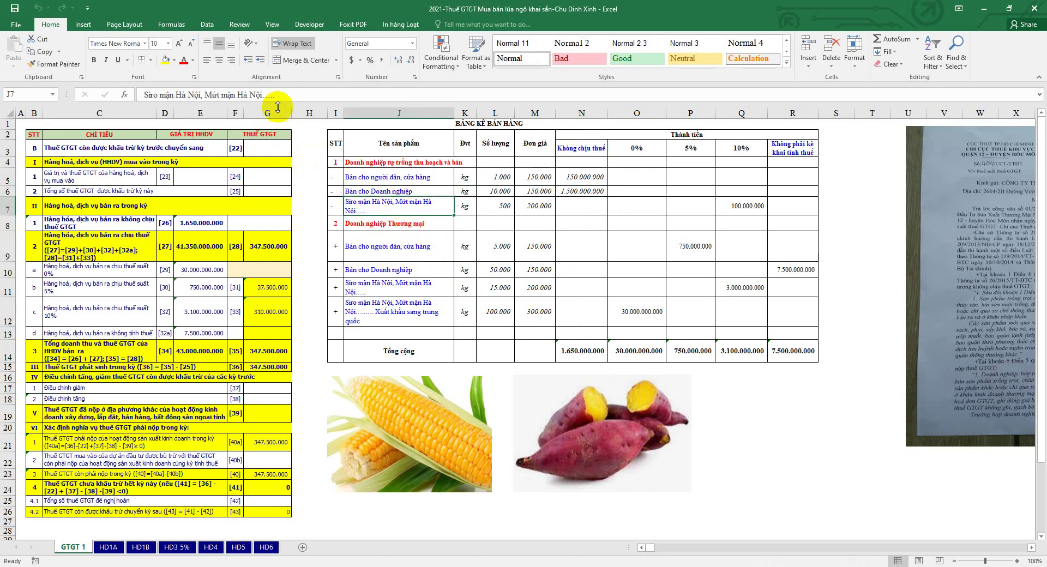
{"action": "left_click_drag", "start_coordinate": [262, 95], "coordinate": [131, 98]}
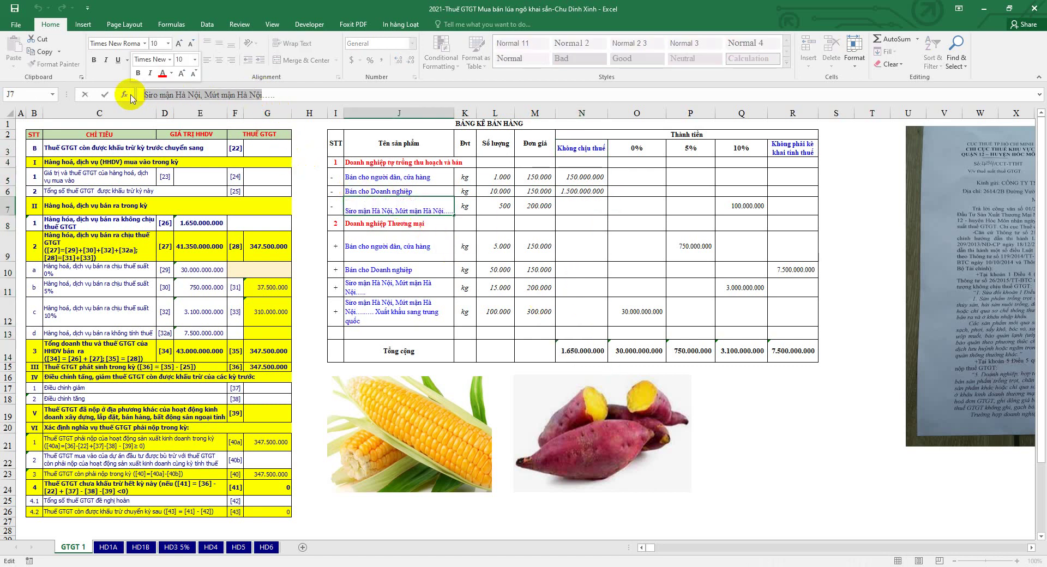
{"action": "type", "text": "Ngu"}
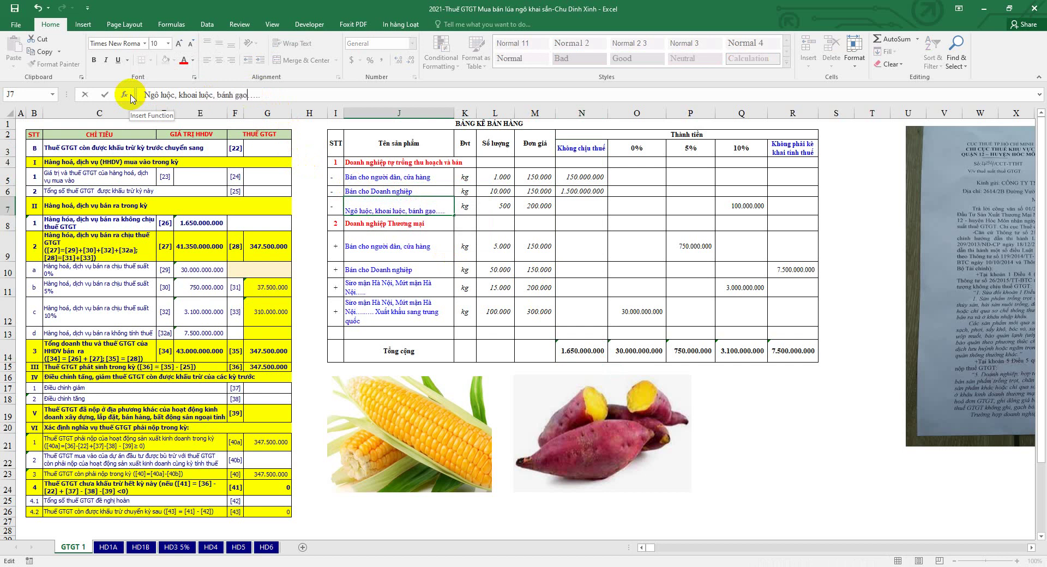
{"action": "key", "text": "Return"}
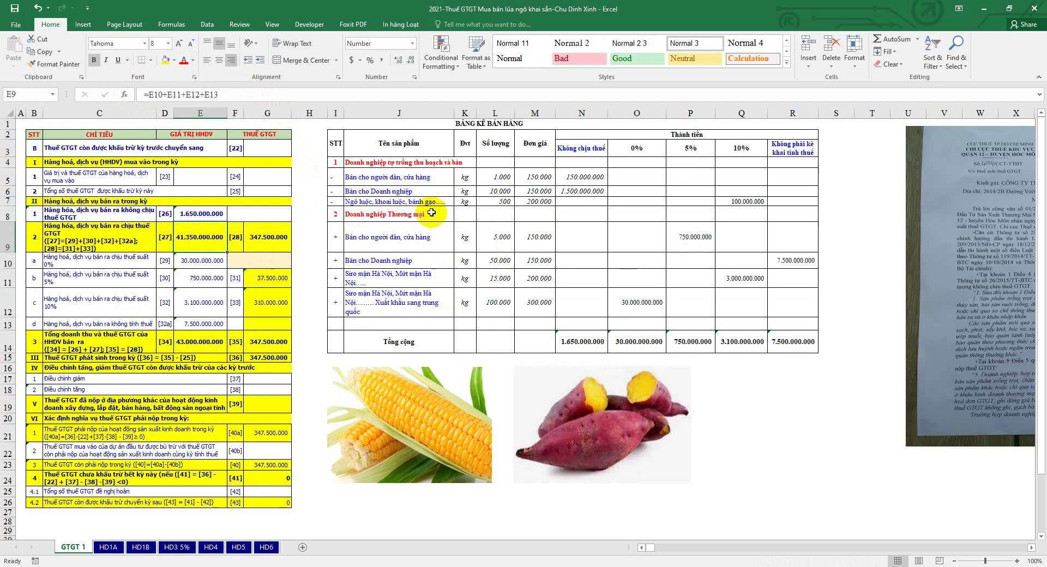
Examine the boiled corn and potato row against the 10% column and the corn and sweet potato pictures
{"action": "left_click", "coordinate": [427, 201]}
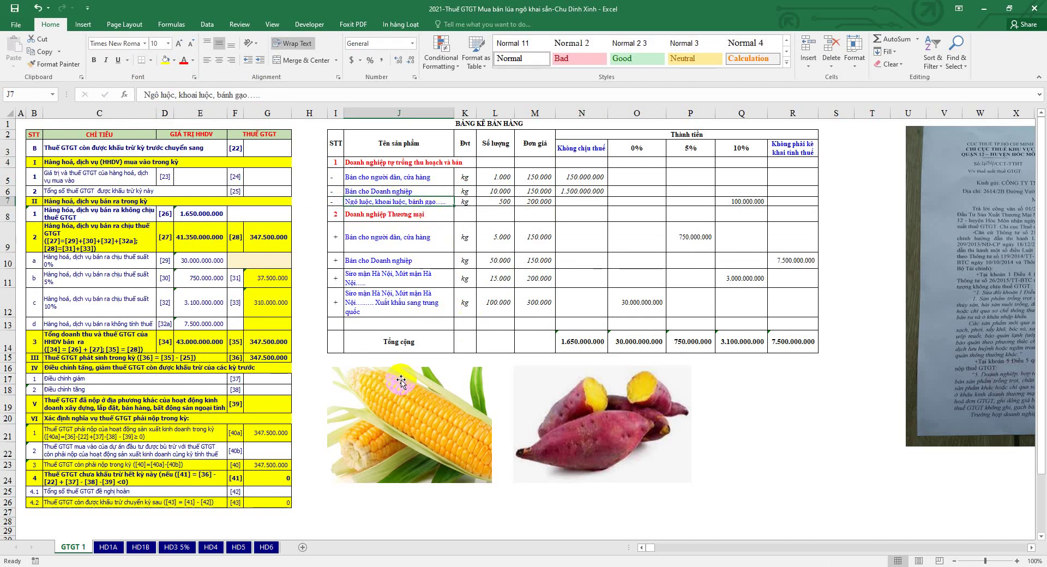
{"action": "left_click", "coordinate": [414, 427]}
{"action": "left_click", "coordinate": [596, 422]}
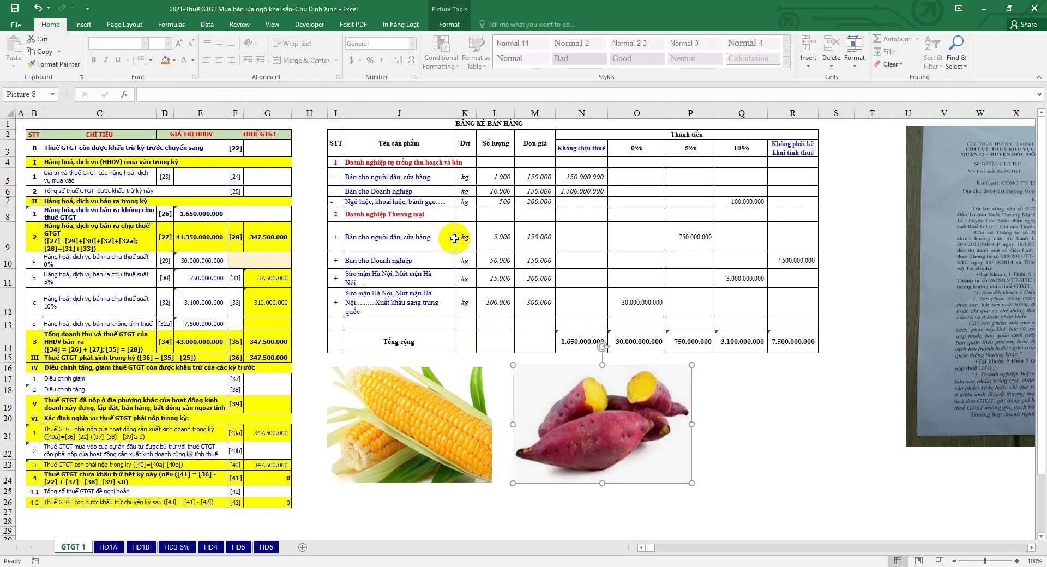
{"action": "left_click", "coordinate": [431, 201]}
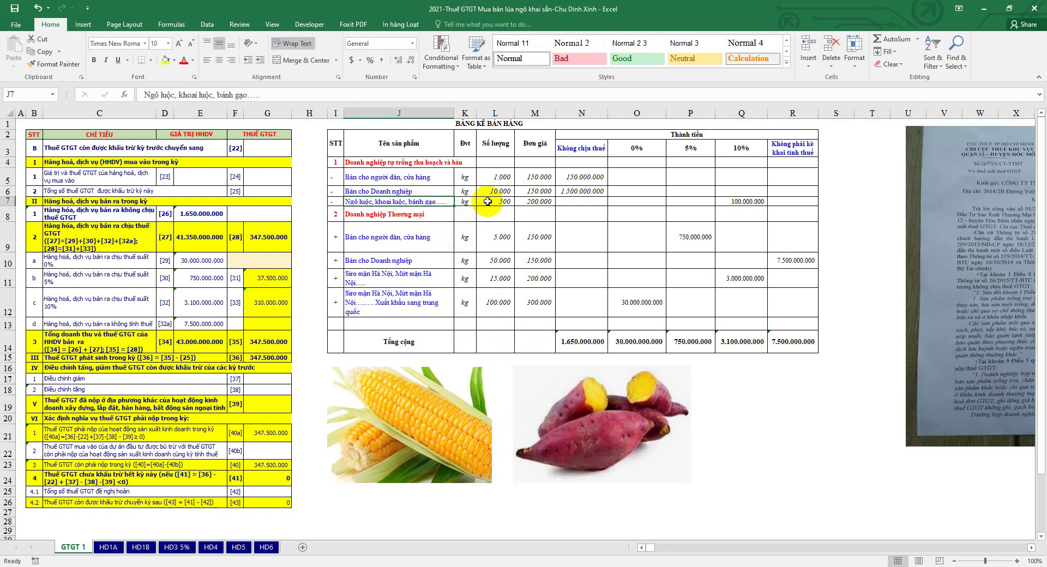
{"action": "left_click_drag", "start_coordinate": [742, 146], "coordinate": [732, 341]}
{"action": "left_click", "coordinate": [627, 396]}
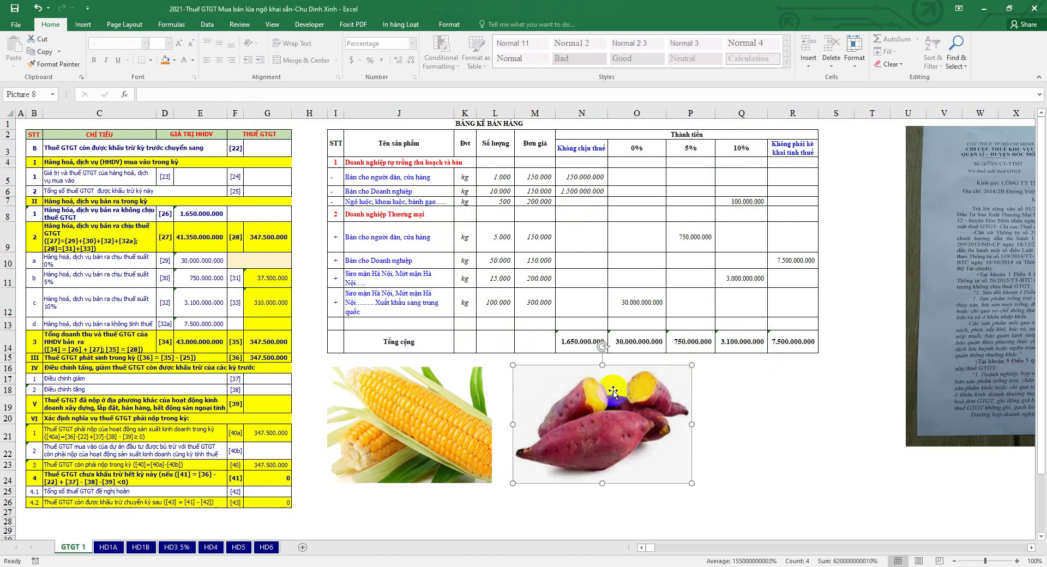
{"action": "left_click", "coordinate": [438, 425]}
{"action": "left_click_drag", "start_coordinate": [416, 201], "coordinate": [744, 201]}
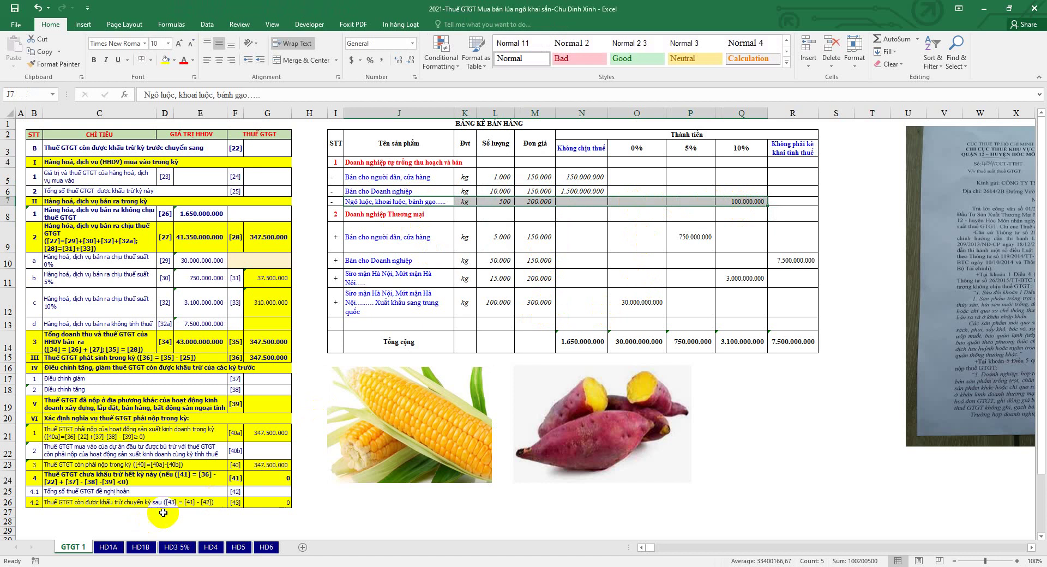
Review the self-grown sales row for individuals and its sample invoices on sheets HD1A and HD1B, returning to GTGT 1
{"action": "left_click_drag", "start_coordinate": [416, 177], "coordinate": [581, 178]}
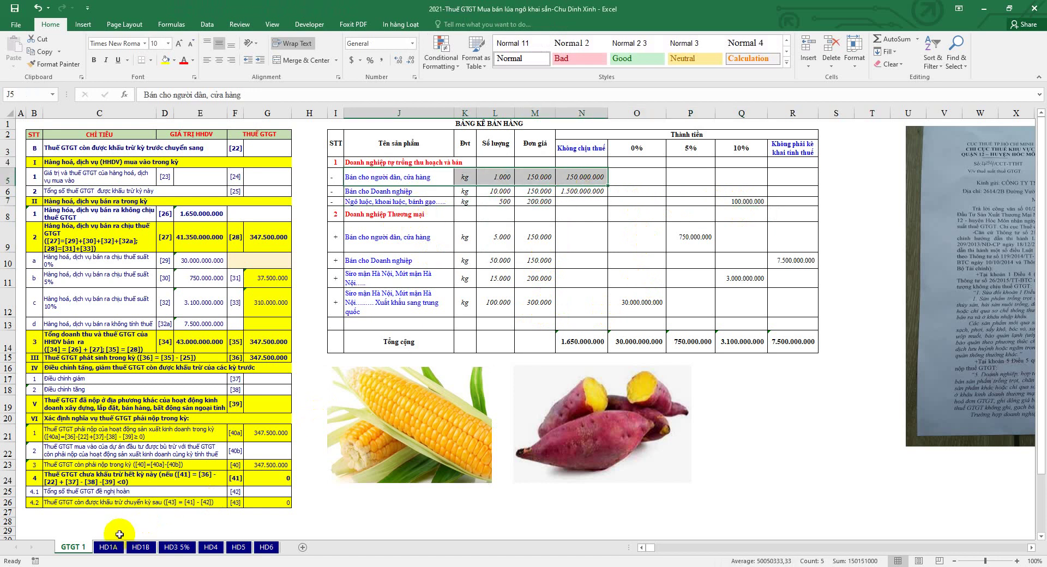
{"action": "left_click", "coordinate": [108, 546]}
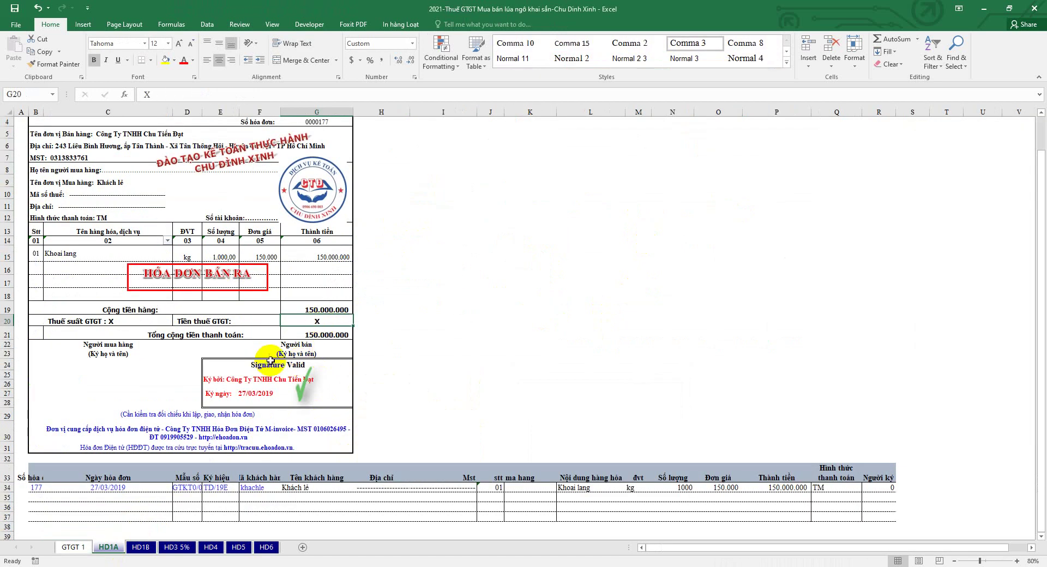
{"action": "left_click", "coordinate": [140, 547]}
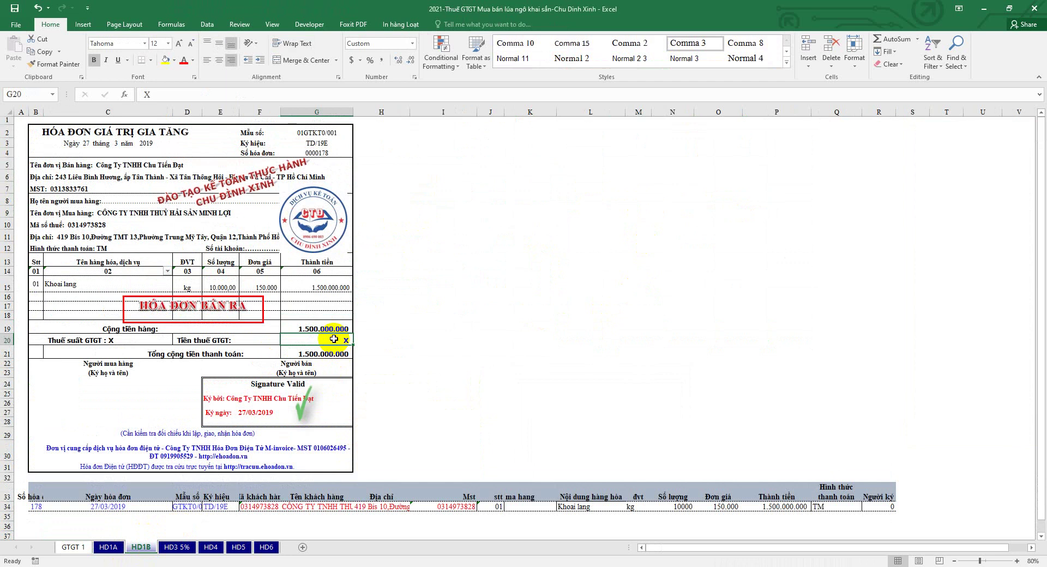
{"action": "left_click", "coordinate": [72, 547]}
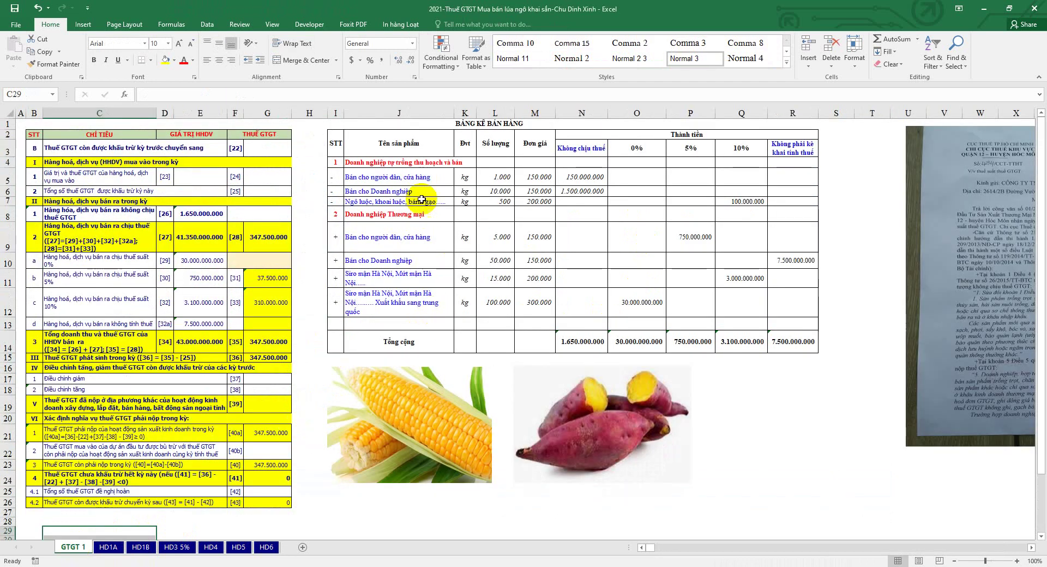
Highlight the processed products row 7, check the sample 10% invoice on sheet HD5, and return to GTGT 1
{"action": "left_click_drag", "start_coordinate": [414, 201], "coordinate": [733, 202]}
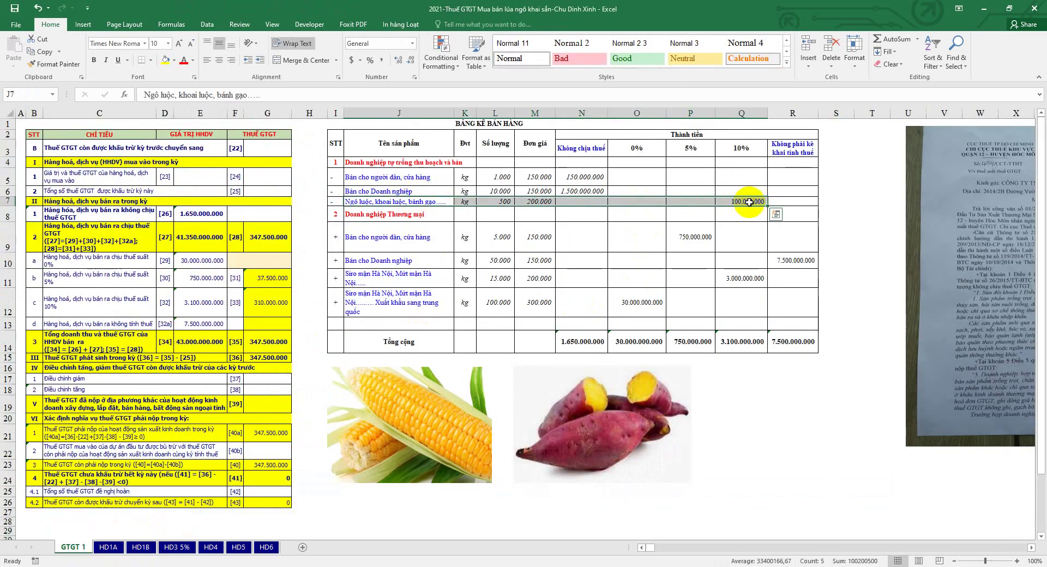
{"action": "left_click_drag", "start_coordinate": [433, 203], "coordinate": [782, 201]}
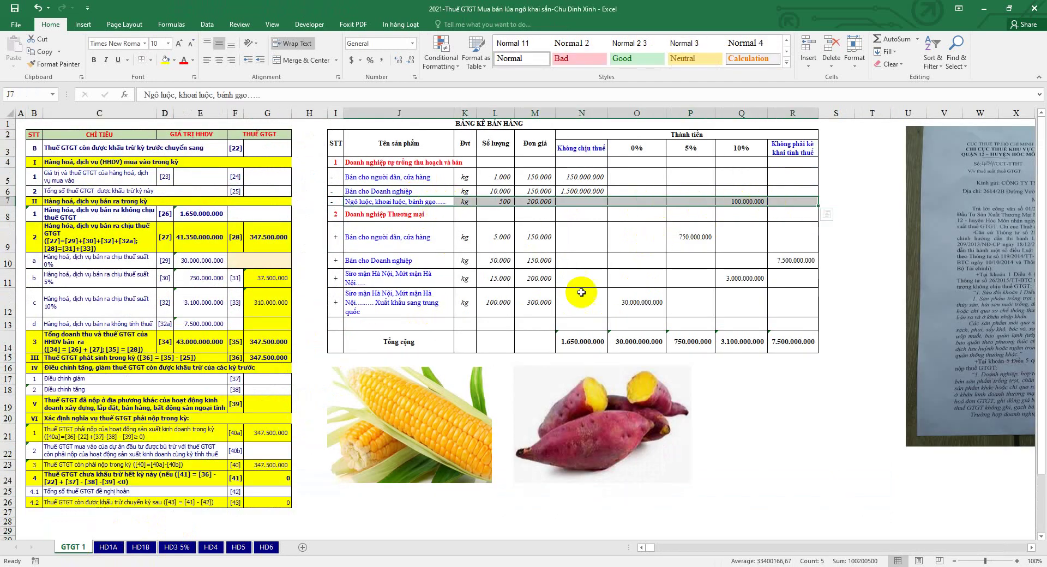
{"action": "left_click", "coordinate": [238, 547]}
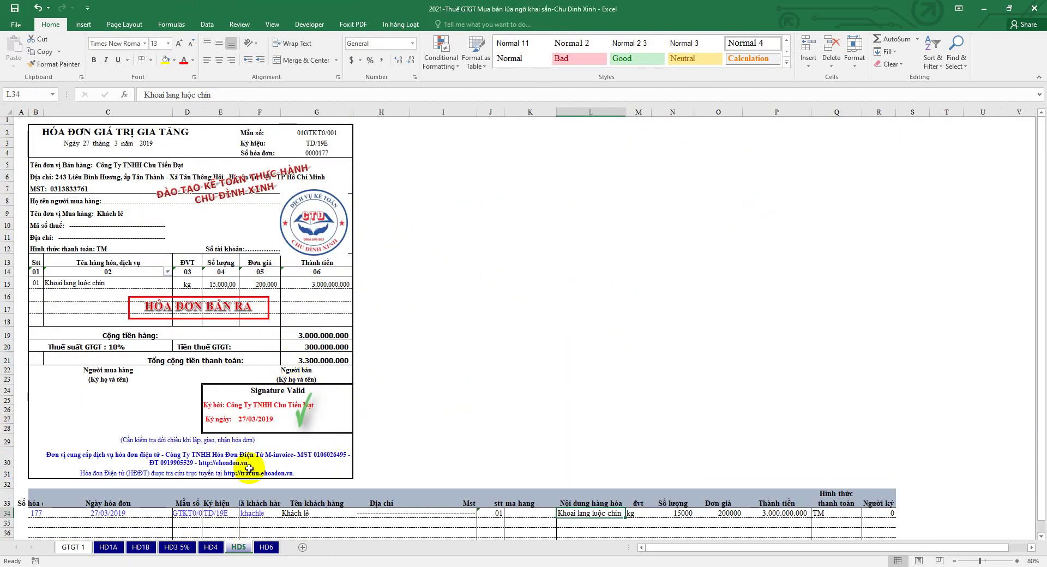
{"action": "left_click", "coordinate": [82, 548]}
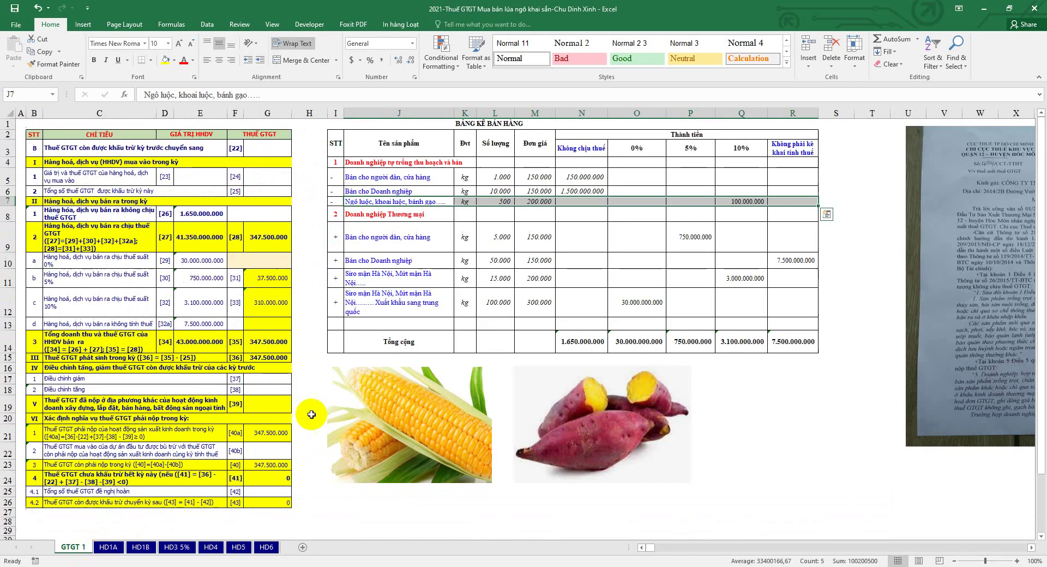
Examine the "Doanh nghiệp Thương mại" rows and the 5% column, and open the matching invoice on sheet HD3 5%
{"action": "left_click", "coordinate": [366, 214]}
{"action": "left_click_drag", "start_coordinate": [335, 214], "coordinate": [770, 339]}
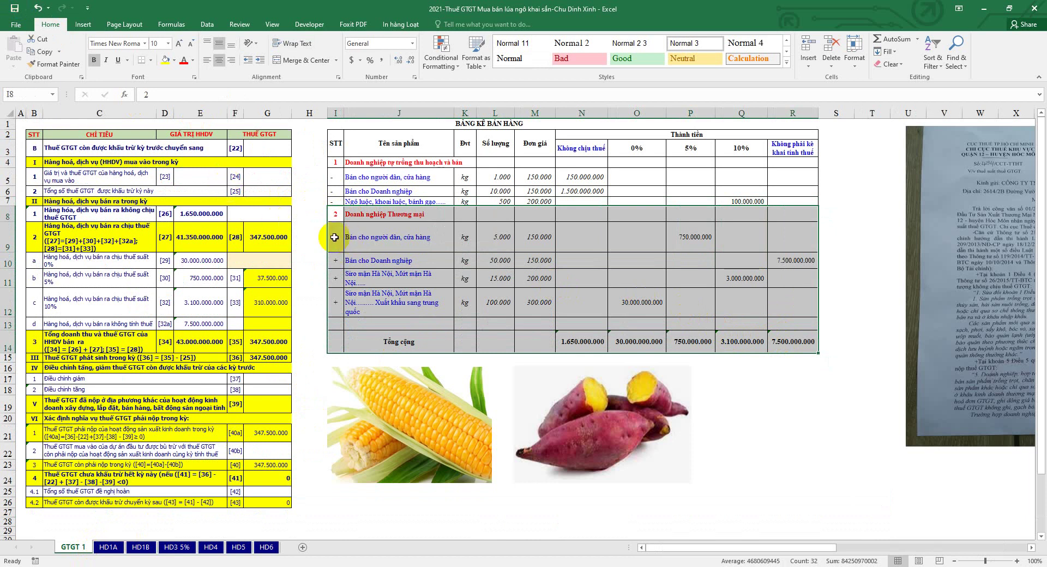
{"action": "left_click_drag", "start_coordinate": [341, 236], "coordinate": [772, 233]}
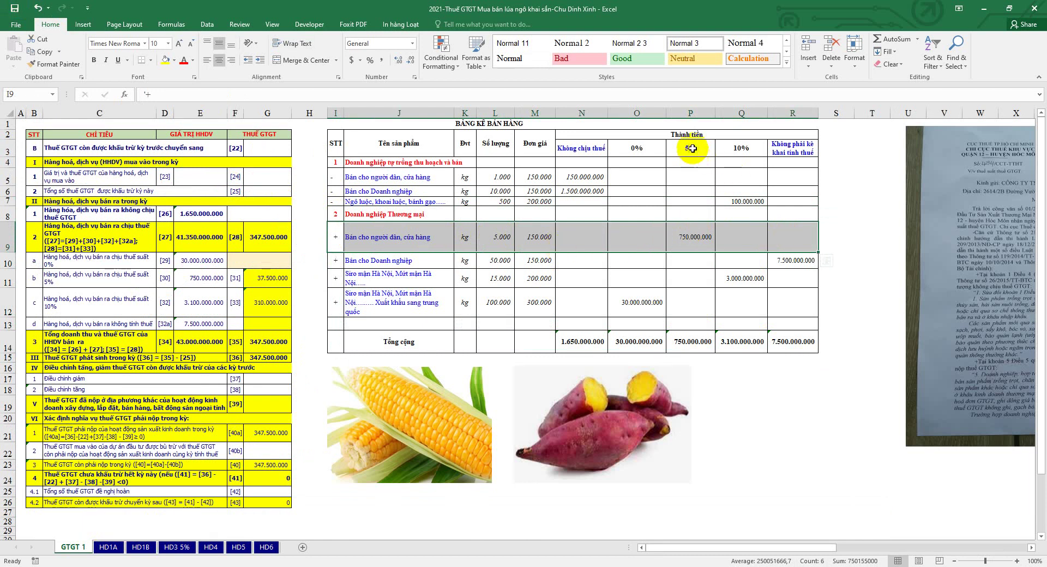
{"action": "left_click_drag", "start_coordinate": [688, 148], "coordinate": [692, 338]}
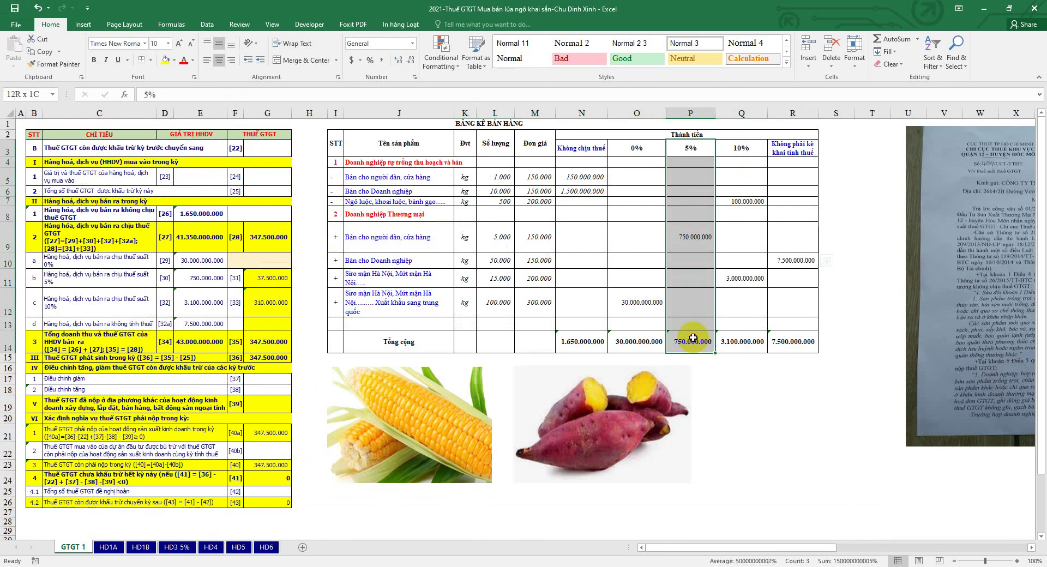
{"action": "left_click", "coordinate": [177, 547]}
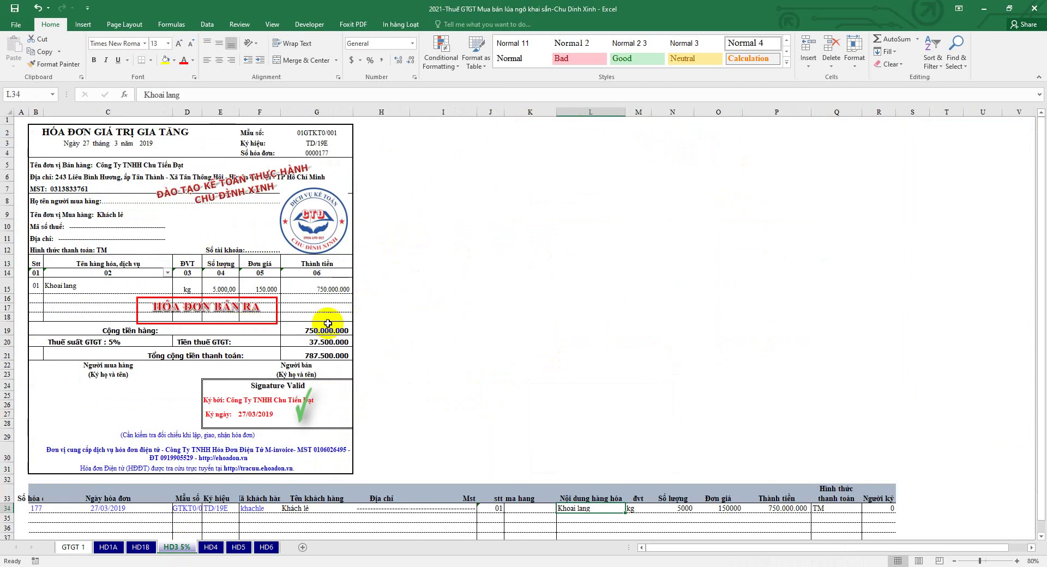
Return to sheet GTGT 1 and match the trading company's row 10 and row 9 sales with declaration lines [32a] and [30]
{"action": "left_click", "coordinate": [71, 545]}
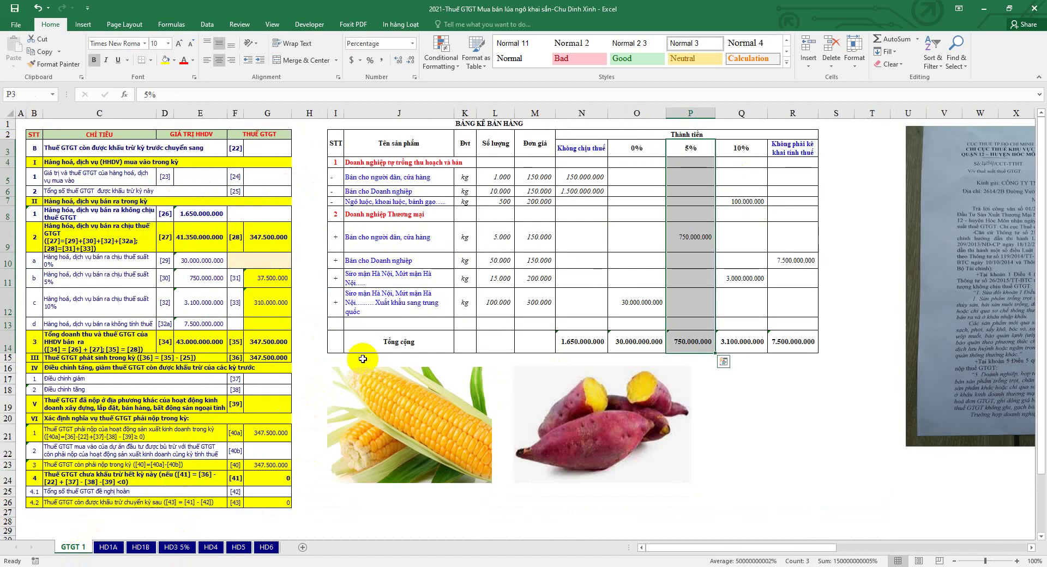
{"action": "left_click_drag", "start_coordinate": [385, 261], "coordinate": [773, 261]}
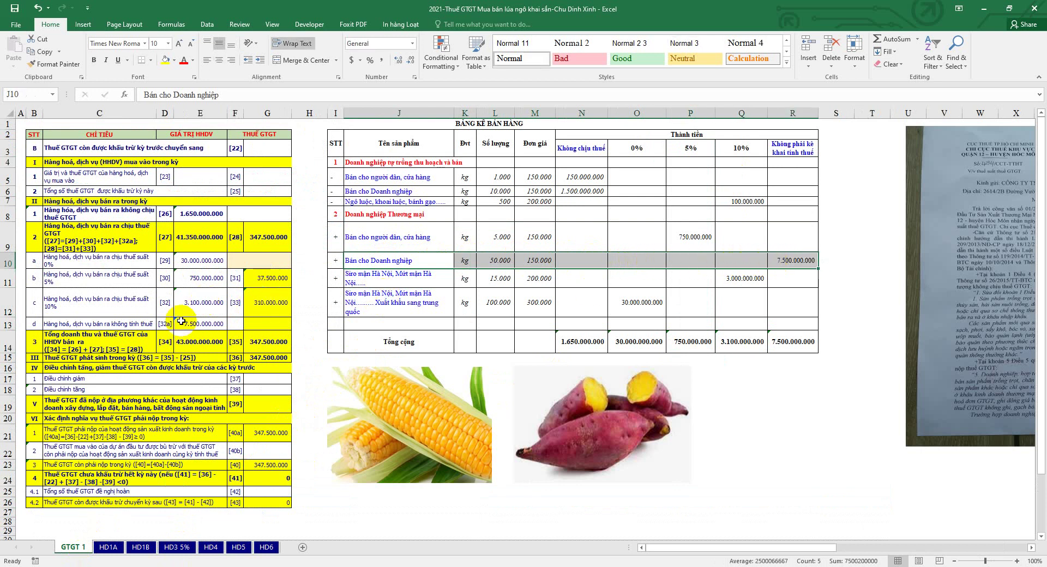
{"action": "left_click_drag", "start_coordinate": [150, 324], "coordinate": [260, 323]}
{"action": "left_click_drag", "start_coordinate": [414, 238], "coordinate": [692, 237]}
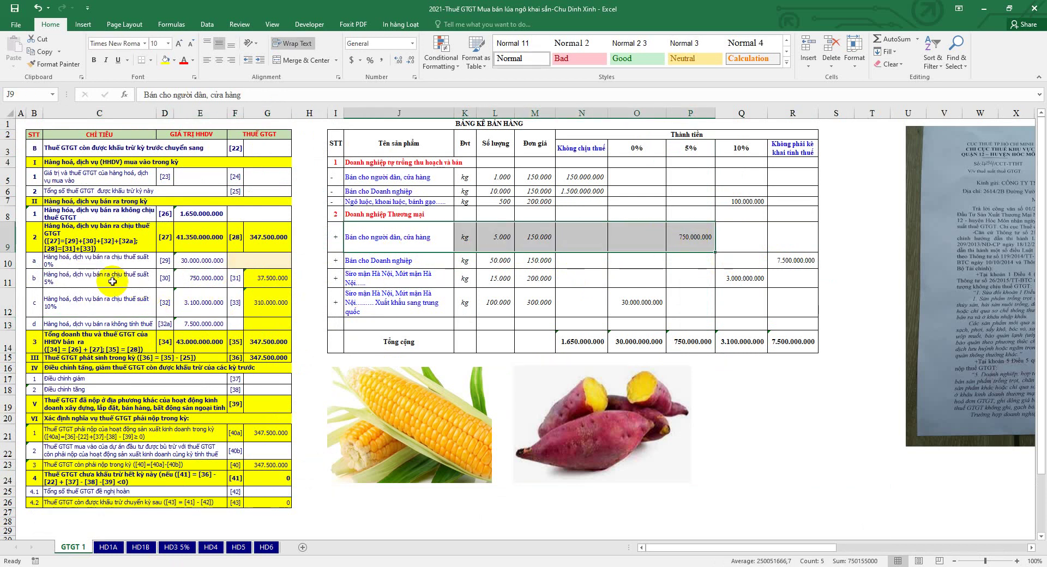
{"action": "left_click_drag", "start_coordinate": [105, 279], "coordinate": [275, 278]}
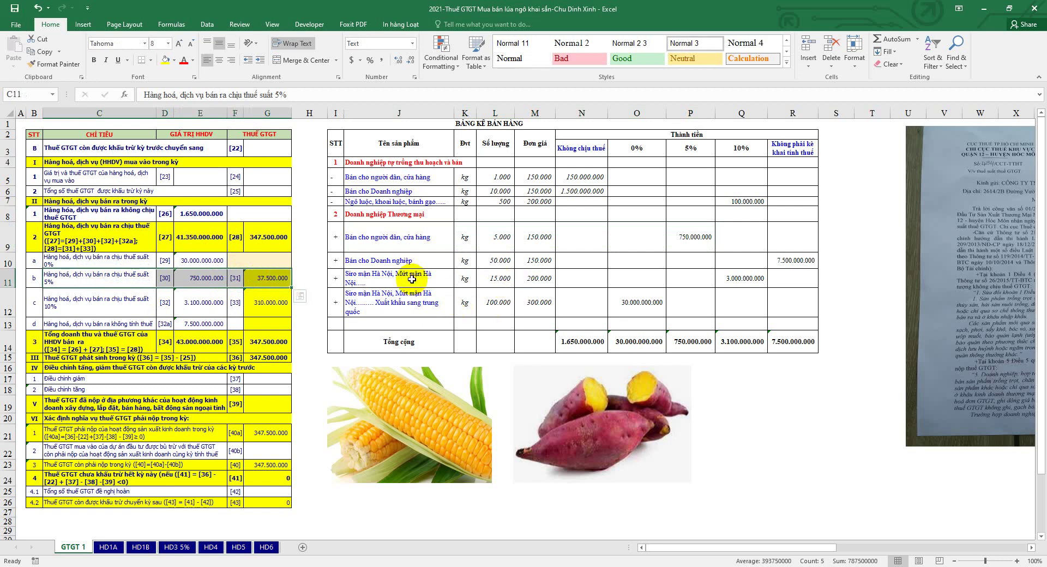
Copy the product name "Ngô luộc, khoai luộc, bánh gạo….." from cell J7 into cell J11
{"action": "left_click", "coordinate": [377, 202]}
{"action": "right_click", "coordinate": [376, 201]}
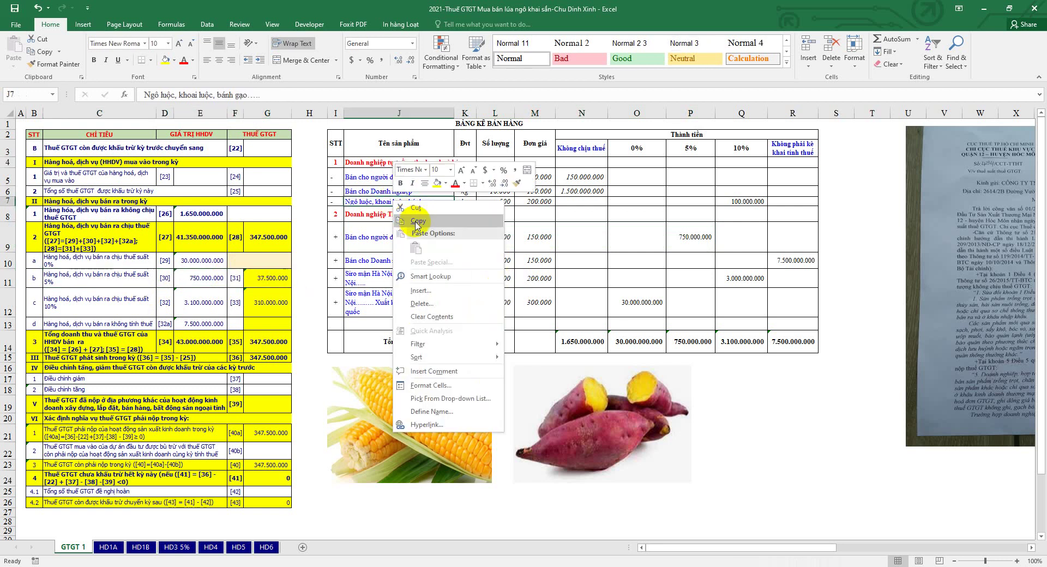
{"action": "left_click", "coordinate": [401, 222]}
{"action": "right_click", "coordinate": [400, 278]}
{"action": "left_click", "coordinate": [423, 320]}
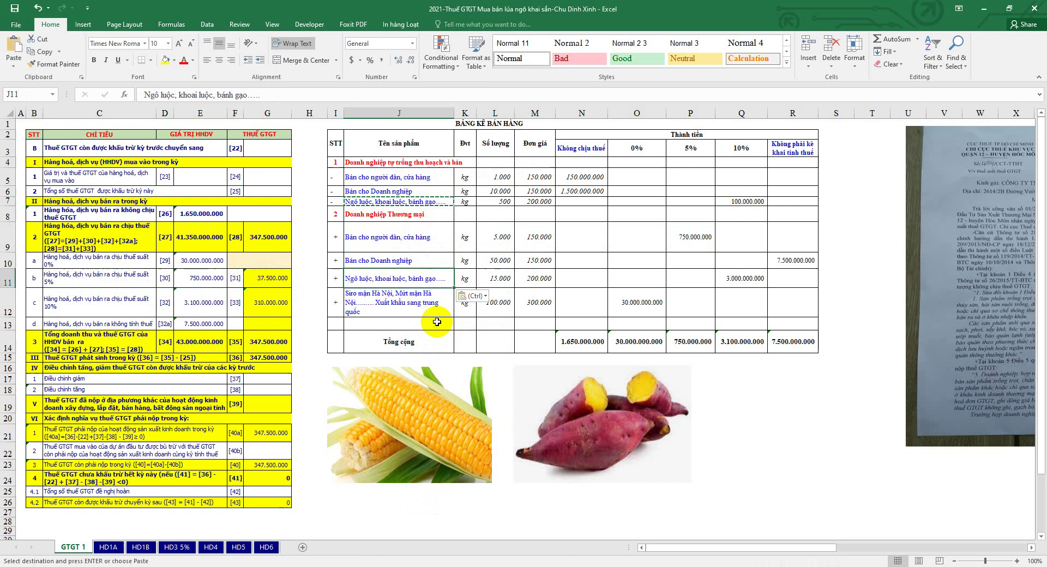
Change the product description in cell J12 to "Ngô luộc, khoai luộc, bánh gạo….. Xuất khẩu", reusing the text of J11
{"action": "right_click", "coordinate": [410, 299]}
{"action": "left_click", "coordinate": [382, 303]}
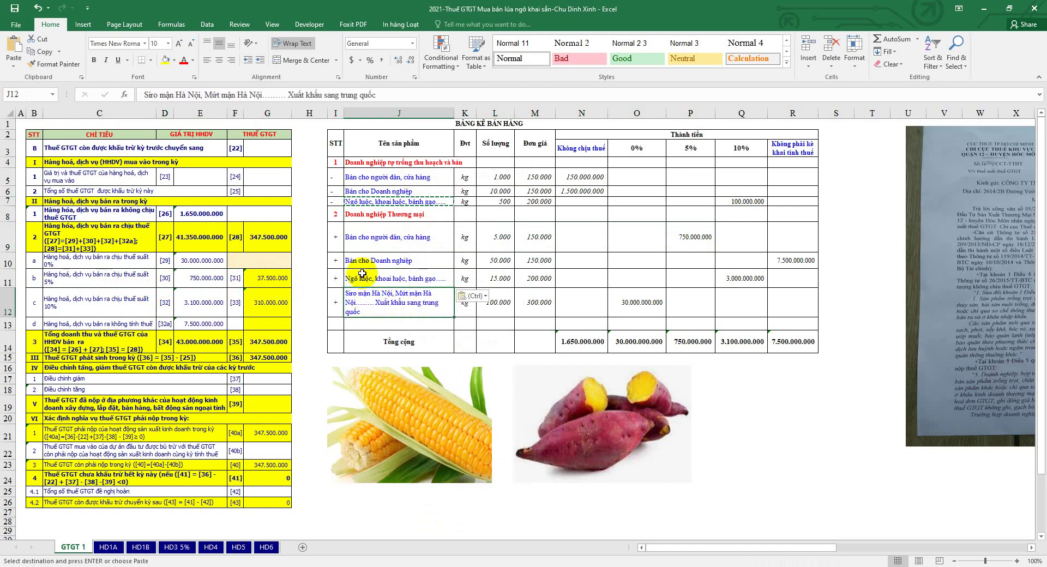
{"action": "left_click", "coordinate": [395, 278]}
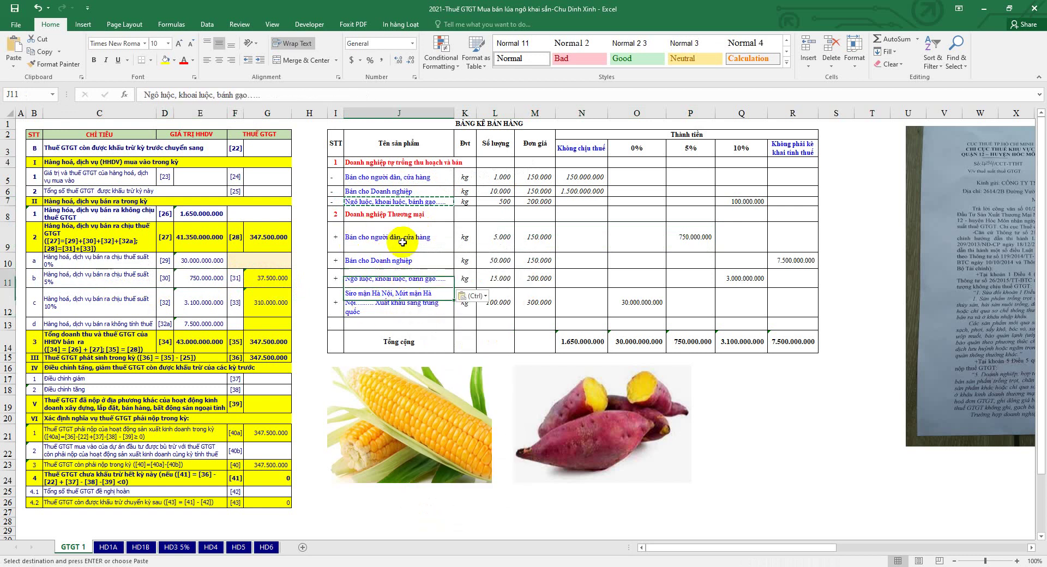
{"action": "triple_click", "coordinate": [177, 94]}
{"action": "right_click", "coordinate": [185, 100]}
{"action": "left_click", "coordinate": [199, 118]}
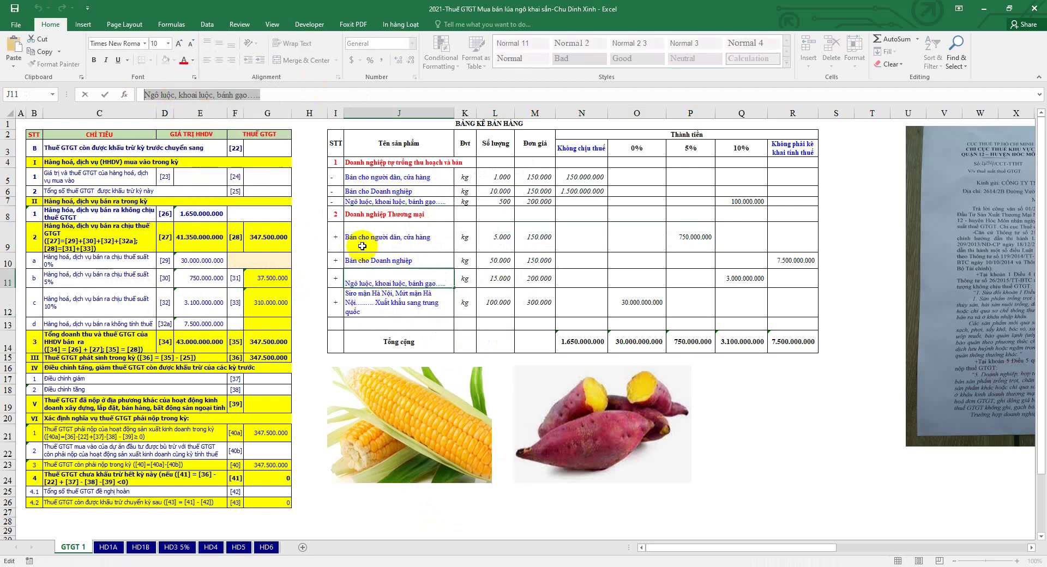
{"action": "left_click", "coordinate": [381, 302]}
{"action": "left_click_drag", "start_coordinate": [256, 97], "coordinate": [285, 95]}
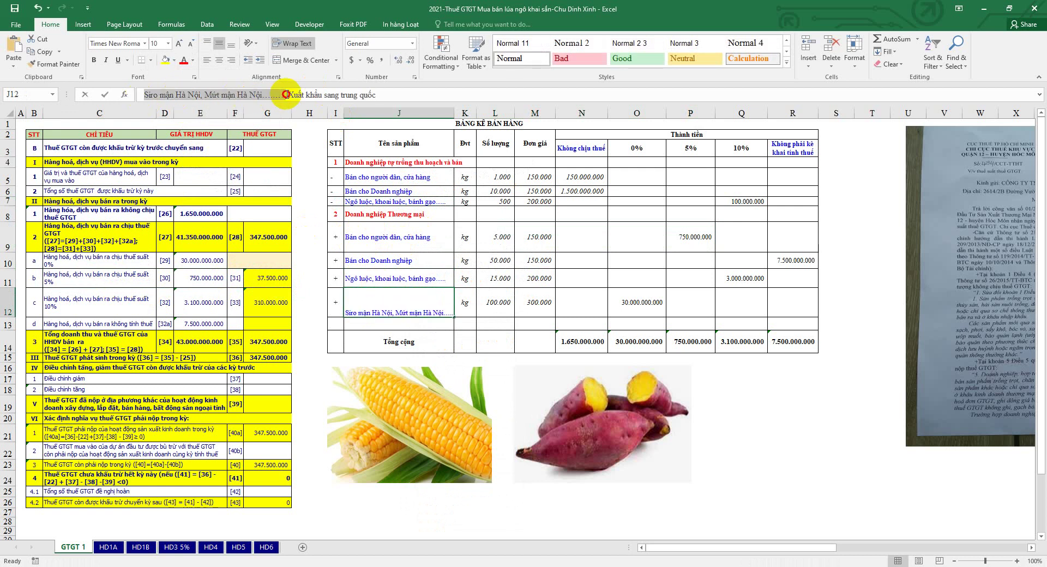
{"action": "right_click", "coordinate": [285, 94]}
{"action": "left_click", "coordinate": [283, 135]}
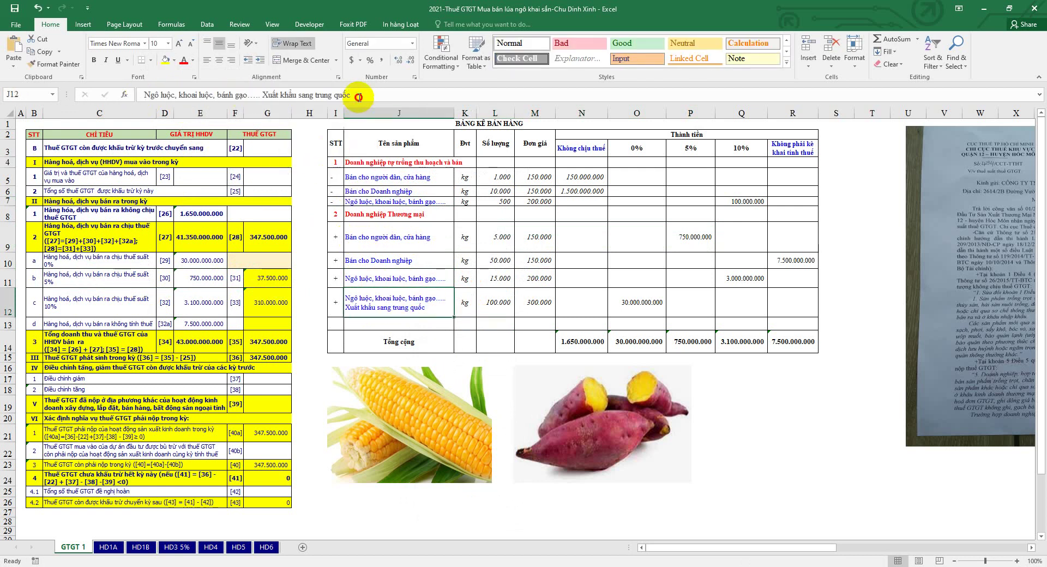
{"action": "left_click_drag", "start_coordinate": [350, 94], "coordinate": [303, 97]}
{"action": "key", "text": "BackSpace"}
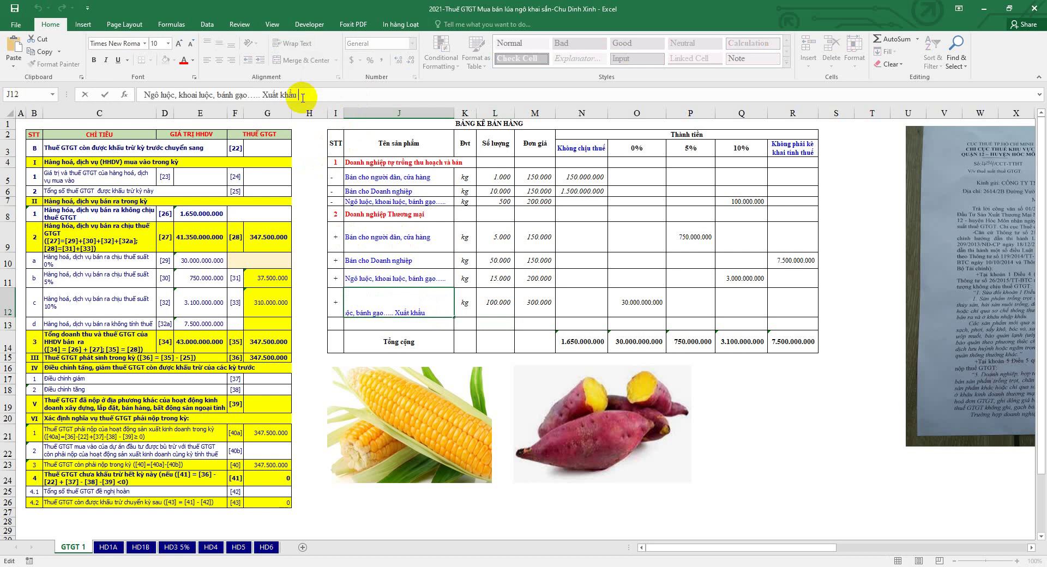
Check the export row against the 0% column, and the row 11 processed products against the 10% column and declaration line [32]
{"action": "left_click_drag", "start_coordinate": [411, 298], "coordinate": [773, 299]}
{"action": "left_click_drag", "start_coordinate": [635, 148], "coordinate": [617, 327]}
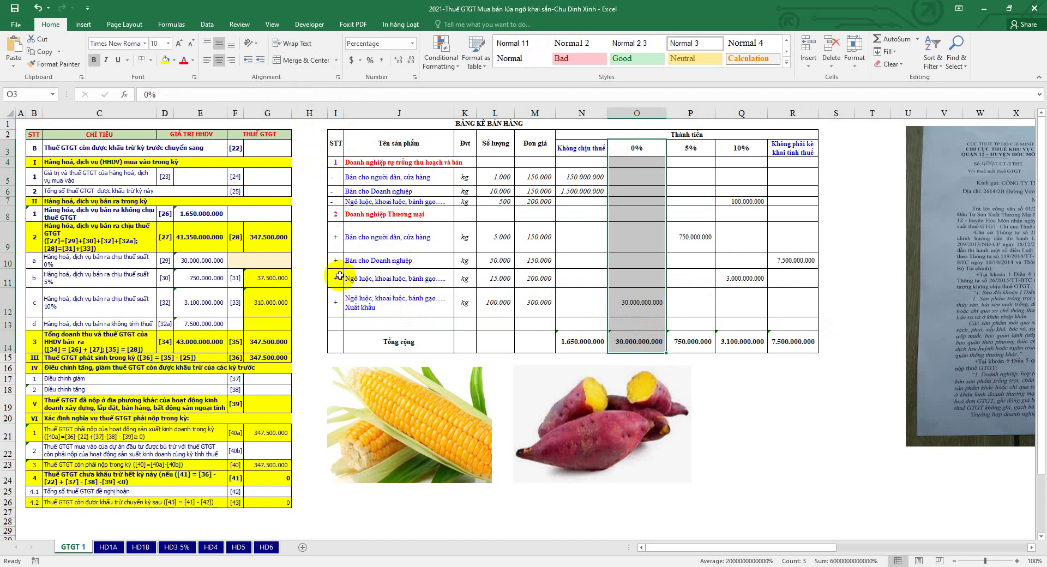
{"action": "left_click_drag", "start_coordinate": [335, 278], "coordinate": [774, 283]}
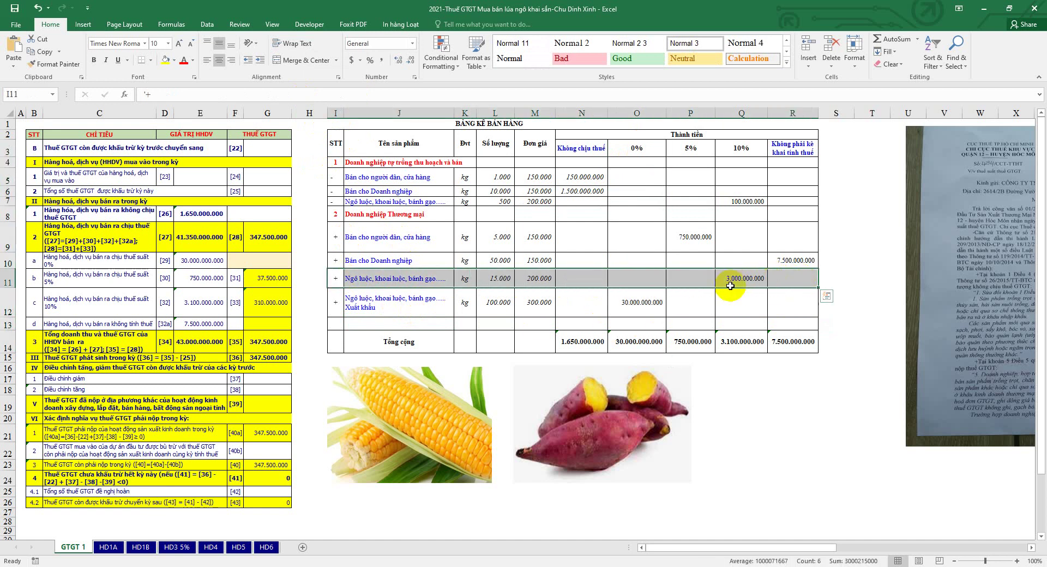
{"action": "left_click_drag", "start_coordinate": [730, 150], "coordinate": [725, 325]}
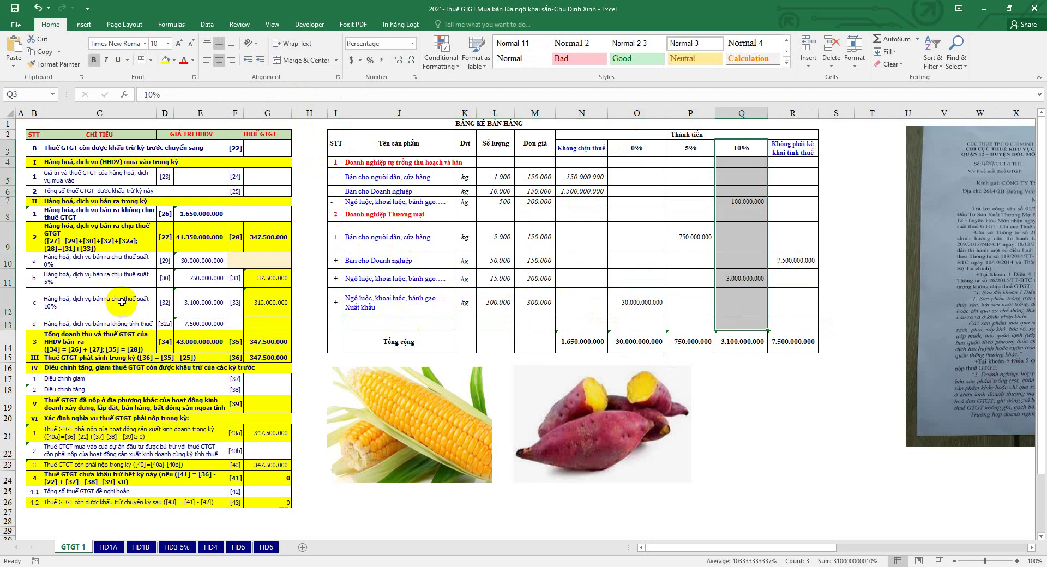
{"action": "left_click_drag", "start_coordinate": [121, 303], "coordinate": [262, 308]}
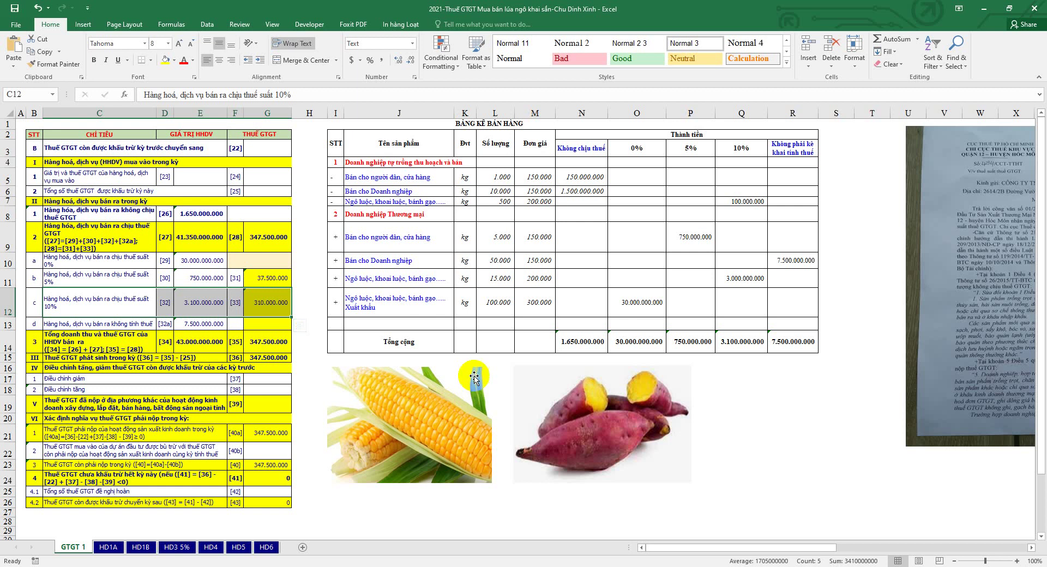
Trace the export sales in row 12 through the 0% column to declaration line [29]
{"action": "left_click_drag", "start_coordinate": [420, 303], "coordinate": [628, 300]}
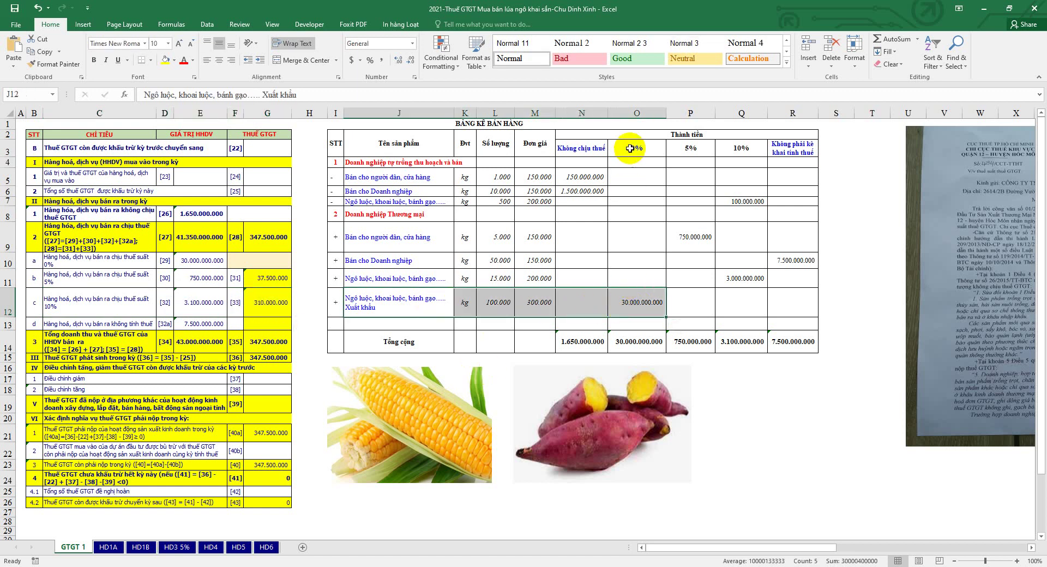
{"action": "left_click_drag", "start_coordinate": [630, 148], "coordinate": [635, 341]}
{"action": "left_click_drag", "start_coordinate": [213, 264], "coordinate": [109, 264]}
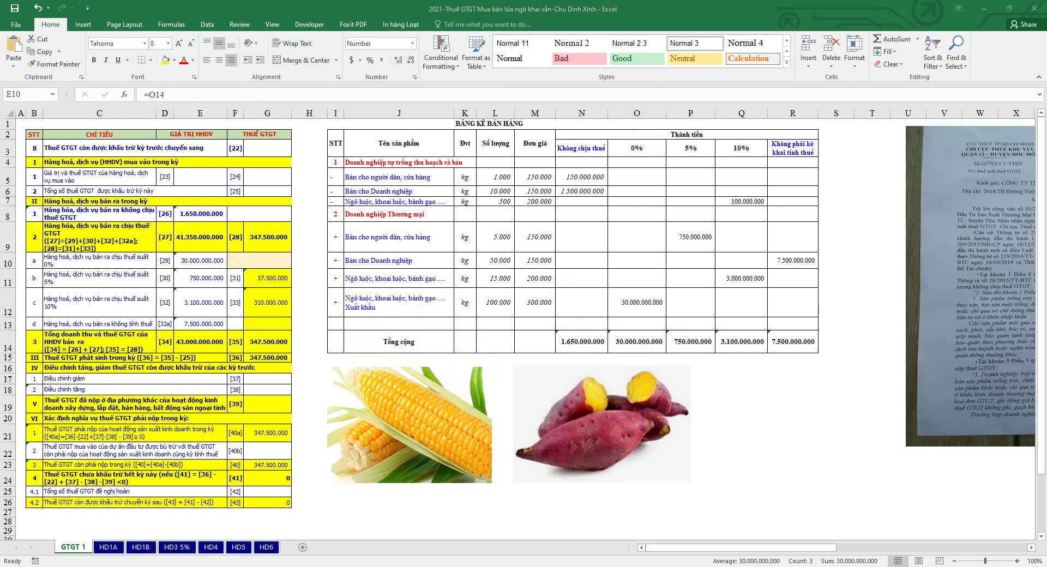
Switch to the Word rules document, review it back up to its opening section, and return to the Excel workbook
{"action": "key", "text": "alt+Tab"}
{"action": "scroll", "coordinate": [513, 363], "scroll_direction": "up", "scroll_amount": 8}
{"action": "scroll", "coordinate": [513, 363], "scroll_direction": "up", "scroll_amount": 10}
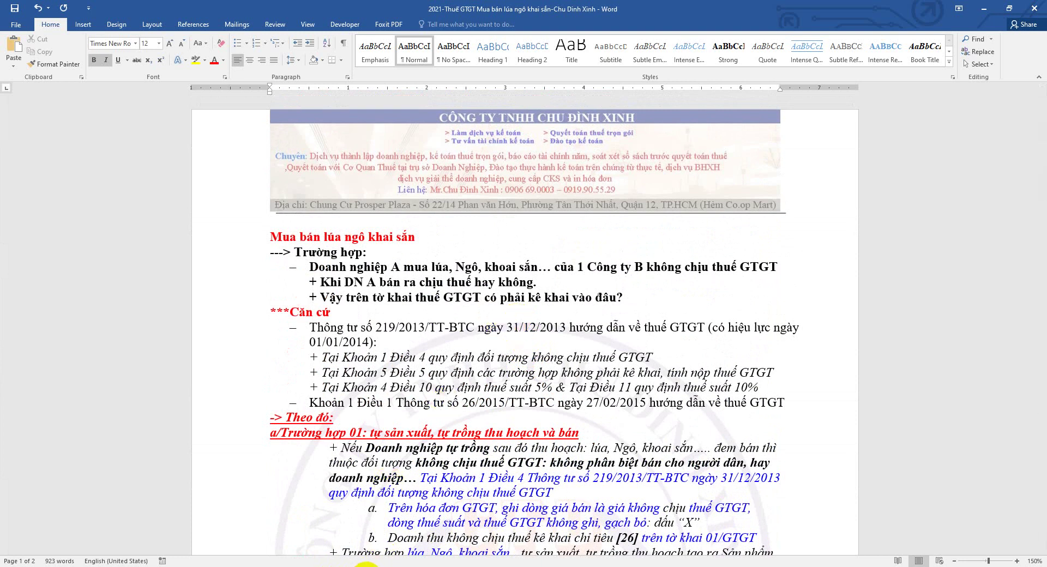
{"action": "left_click", "coordinate": [365, 566]}
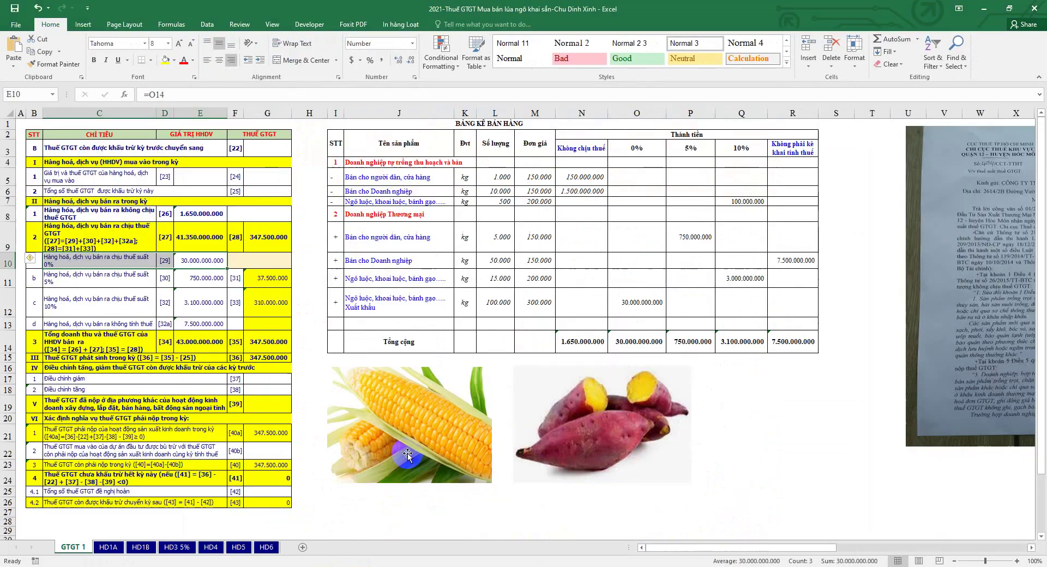
Review the "Doanh nghiệp Thương mại" heading, declaration lines [29] to [32a], and the non-taxable sales line [26]
{"action": "left_click", "coordinate": [380, 215]}
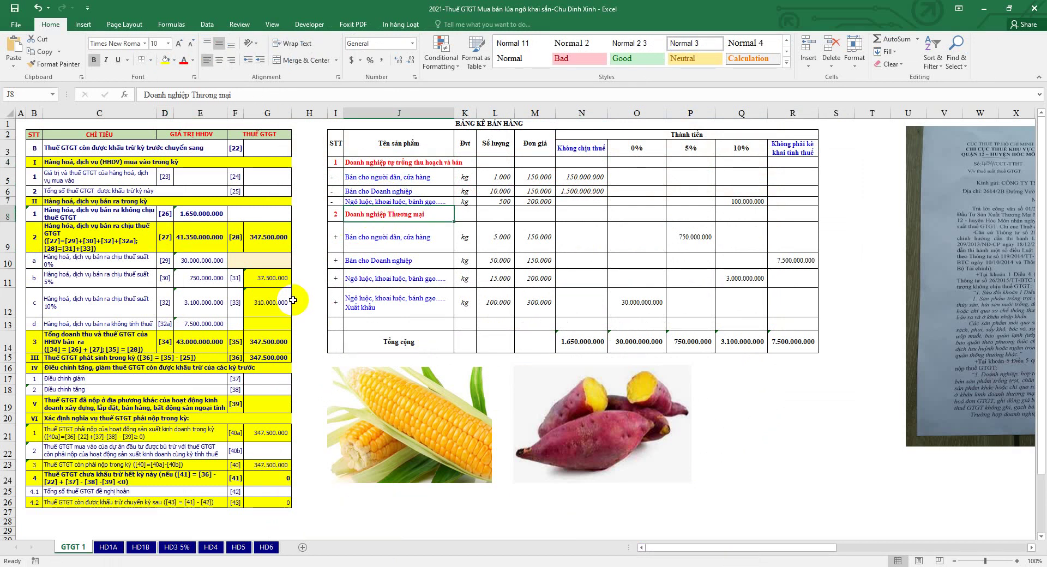
{"action": "left_click_drag", "start_coordinate": [164, 260], "coordinate": [168, 323]}
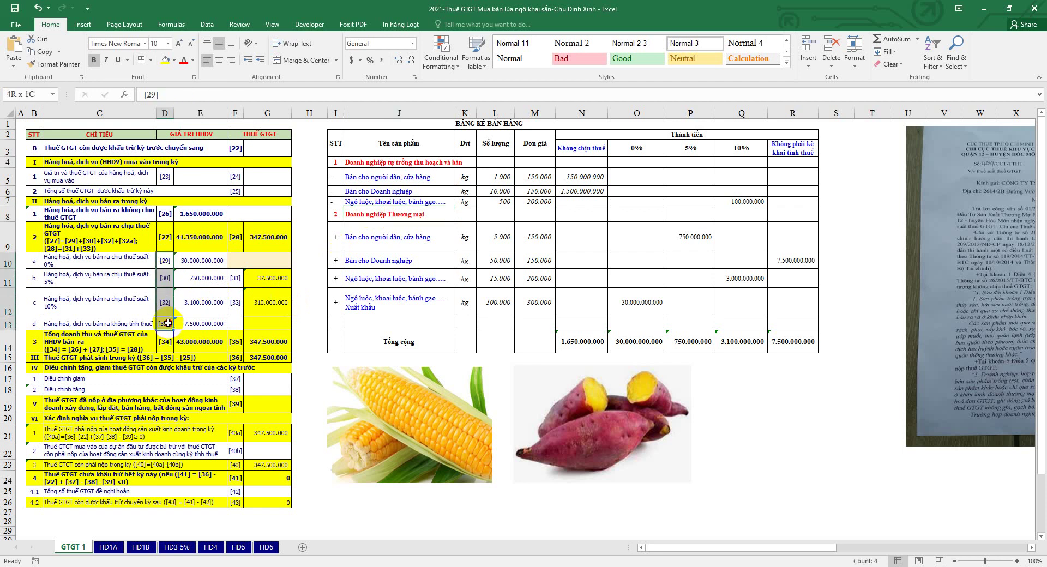
{"action": "left_click_drag", "start_coordinate": [88, 261], "coordinate": [255, 320]}
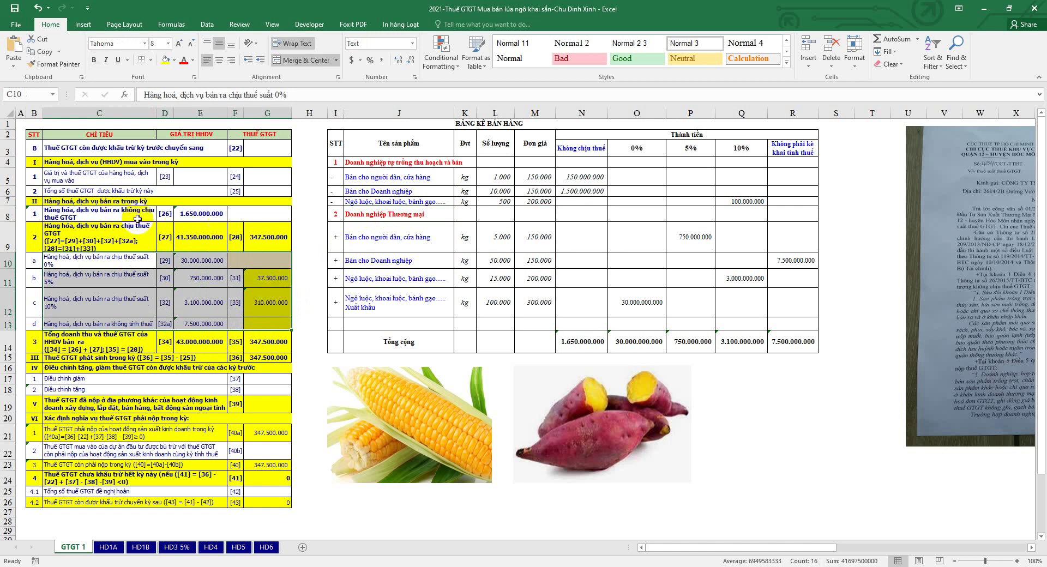
{"action": "left_click_drag", "start_coordinate": [130, 213], "coordinate": [262, 213]}
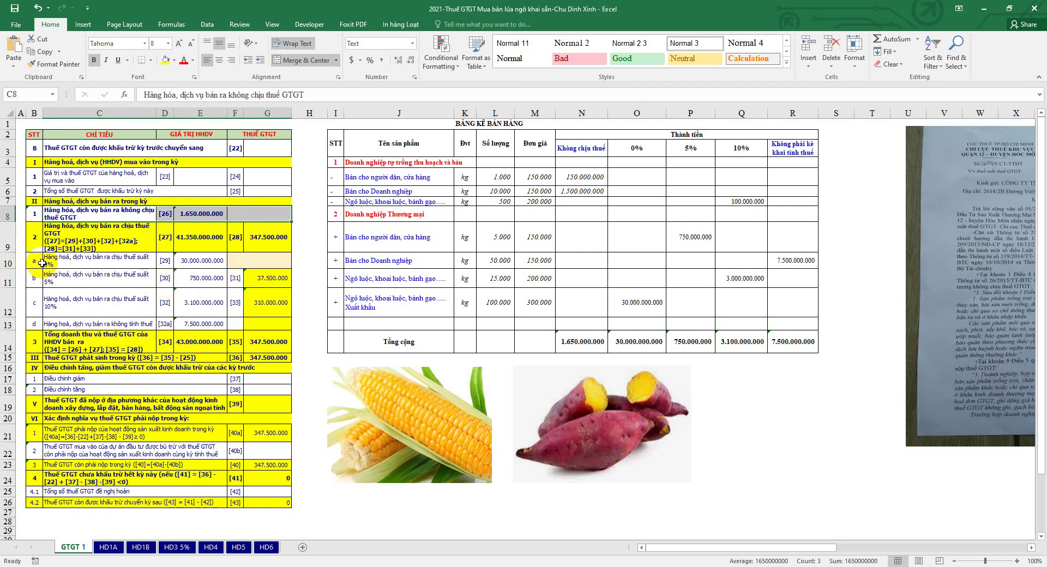
{"action": "left_click_drag", "start_coordinate": [34, 260], "coordinate": [258, 320]}
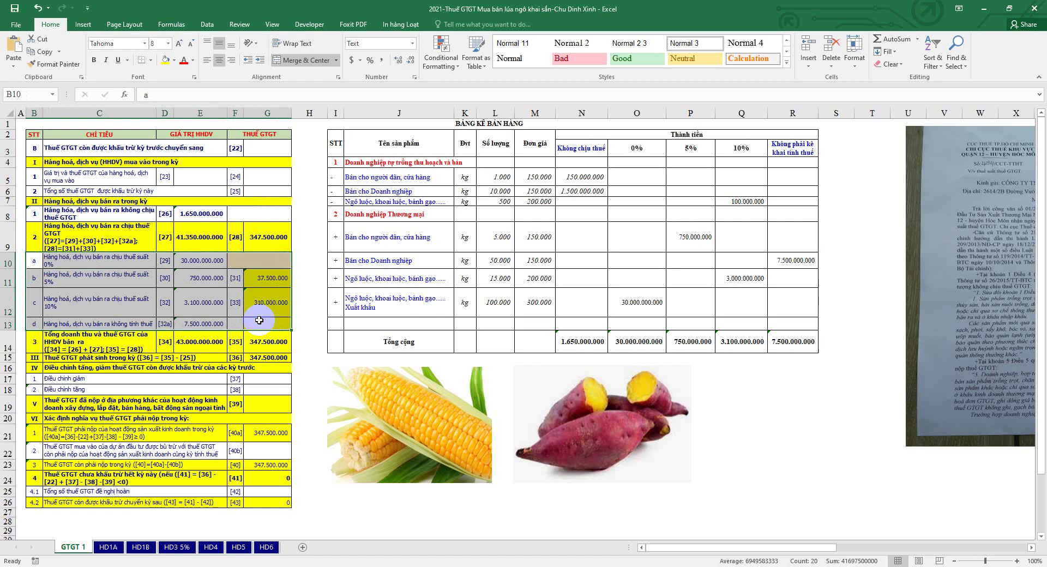